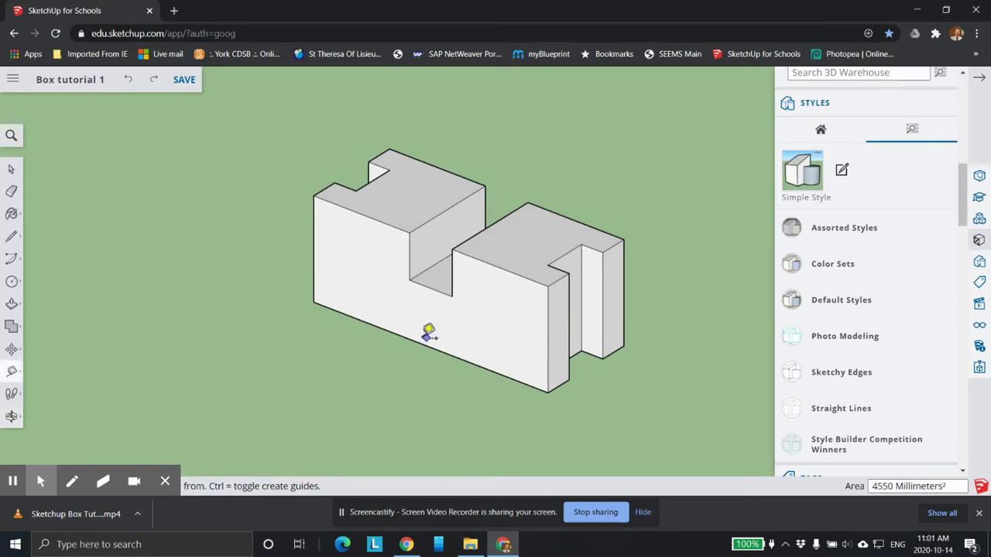
Step: Place a vertical guide on the front face, 55 mm from its left edge, with the Tape Measure tool
mouse_move(480, 277)
middle_mouse_down()
mouse_move(460, 266)
mouse_move(478, 264)
middle_mouse_up()
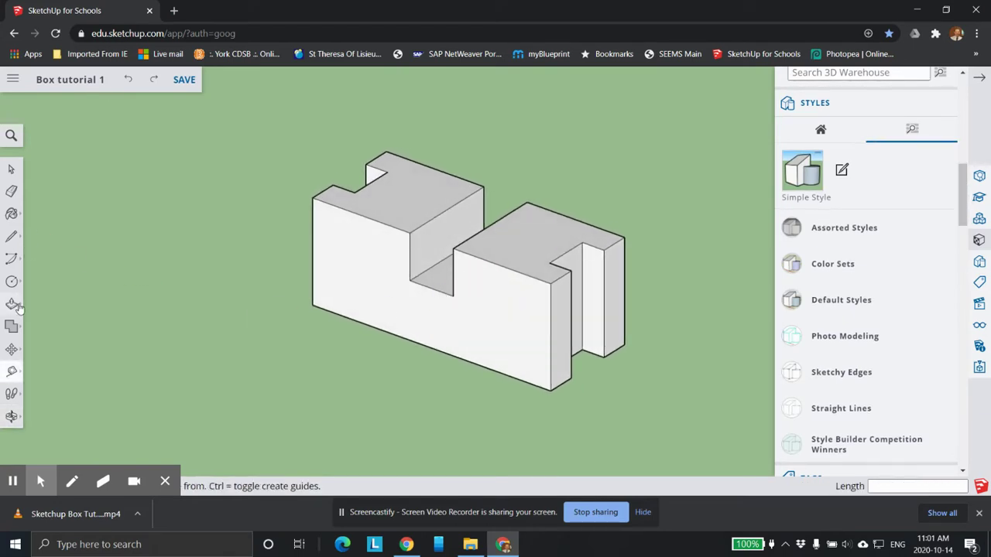
left_click(11, 372)
left_click(312, 282)
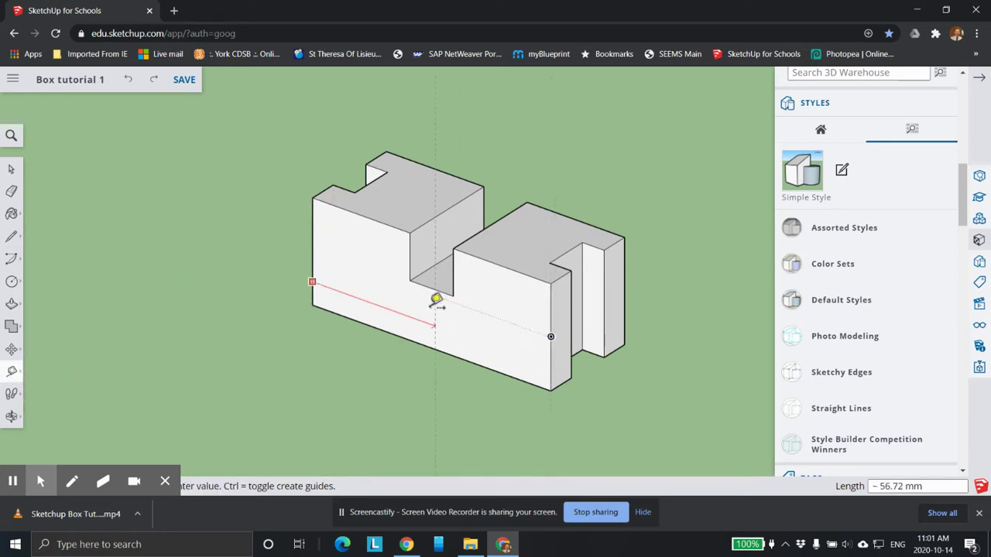
type("55")
key("Return")
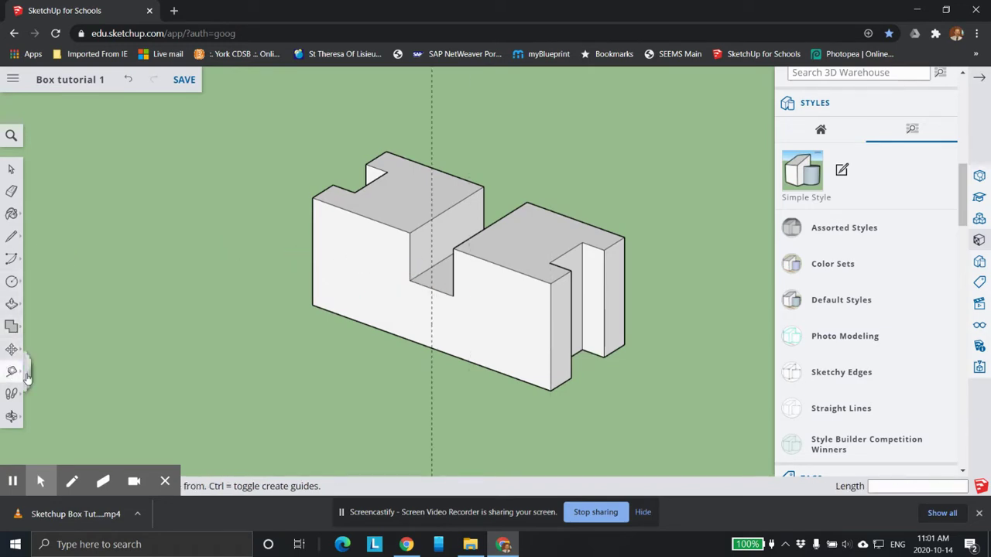
Step: Add two vertical guides on the front face, 15 mm to either side of the centre guide
left_click(431, 318)
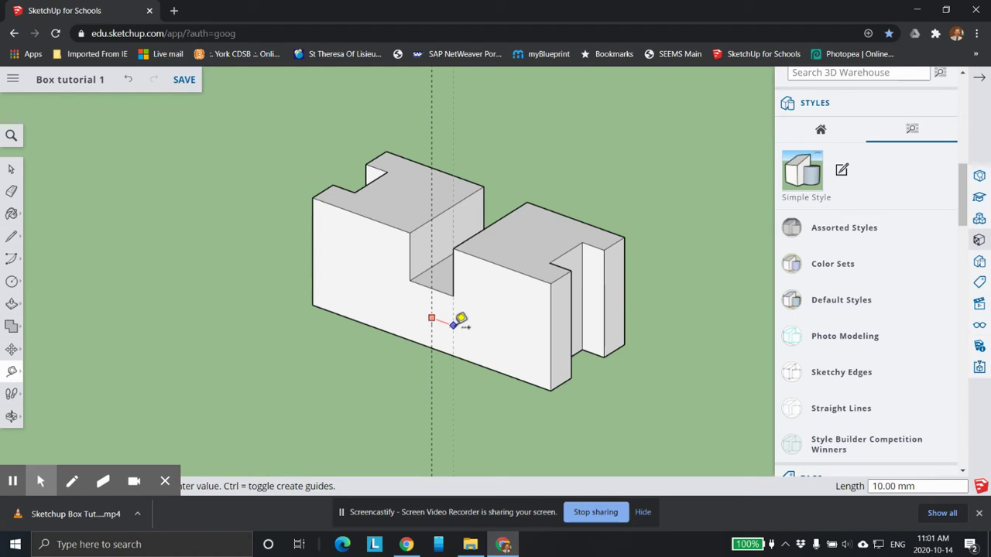
type("11")
key("Return")
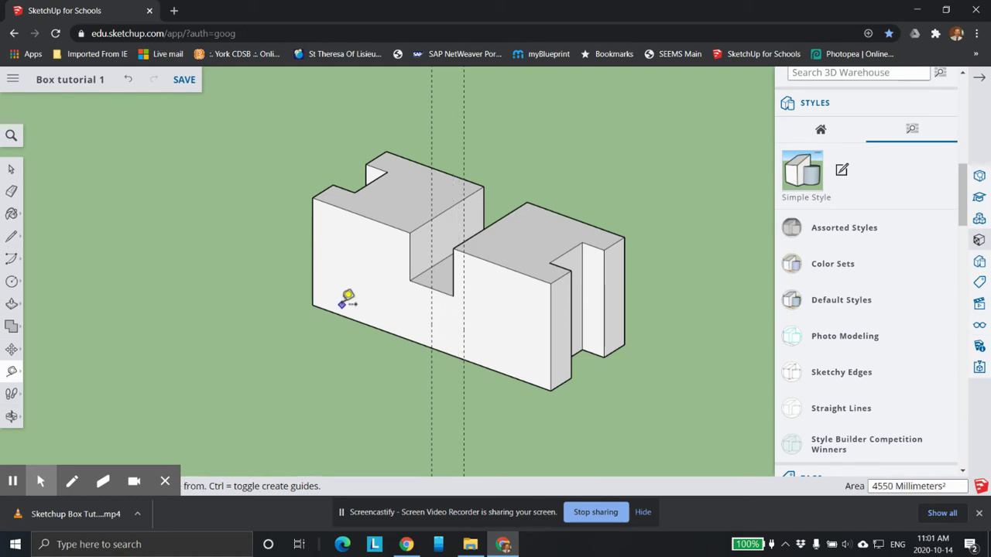
left_click(431, 313)
type("15")
key("Return")
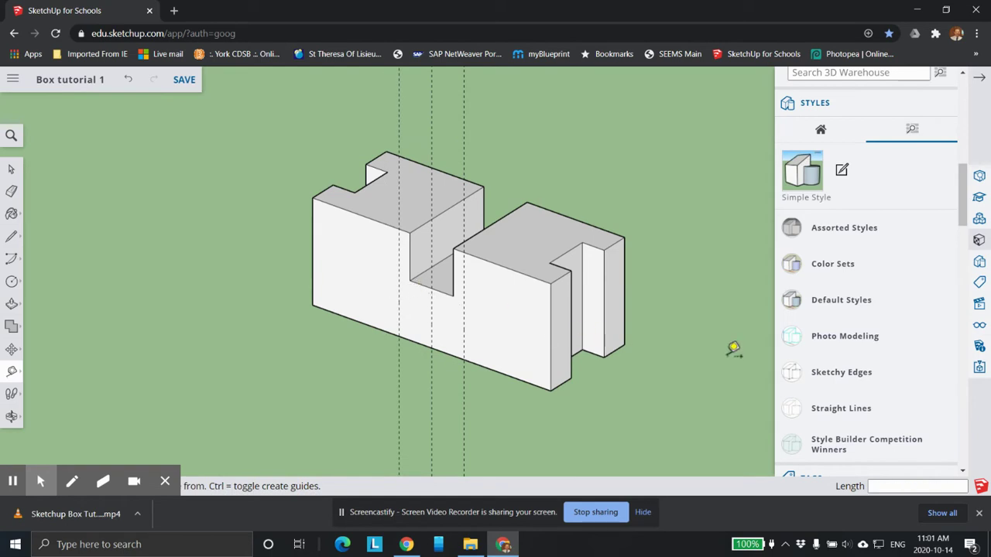
Step: Place a horizontal guide on the front face, 15 mm above its bottom edge
left_click(979, 304)
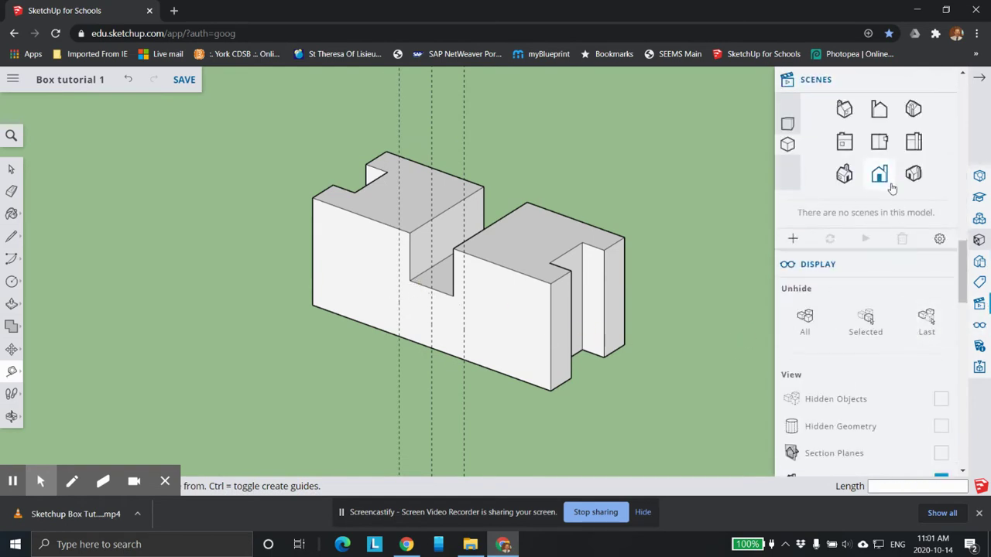
left_click(878, 174)
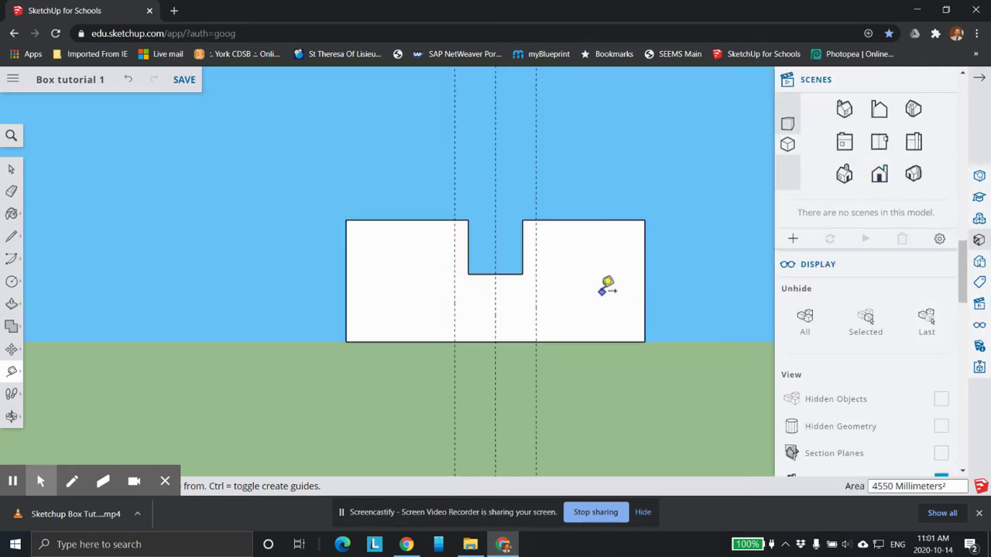
left_click(913, 173)
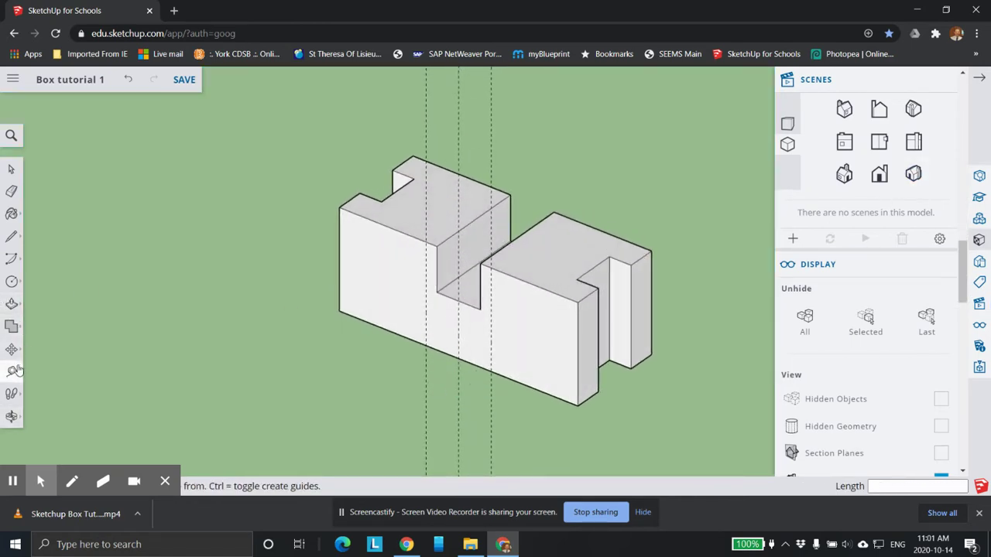
left_click(445, 353)
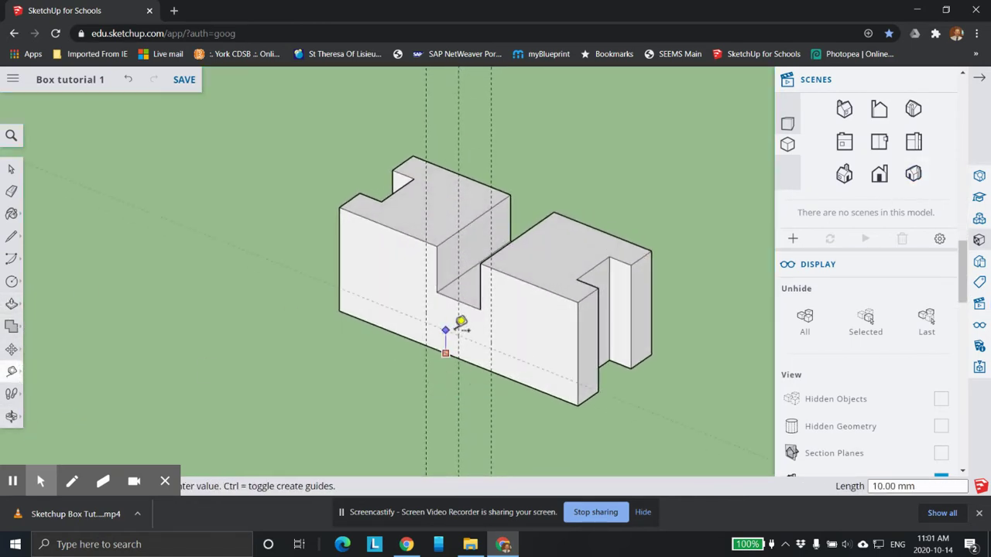
left_click(501, 326)
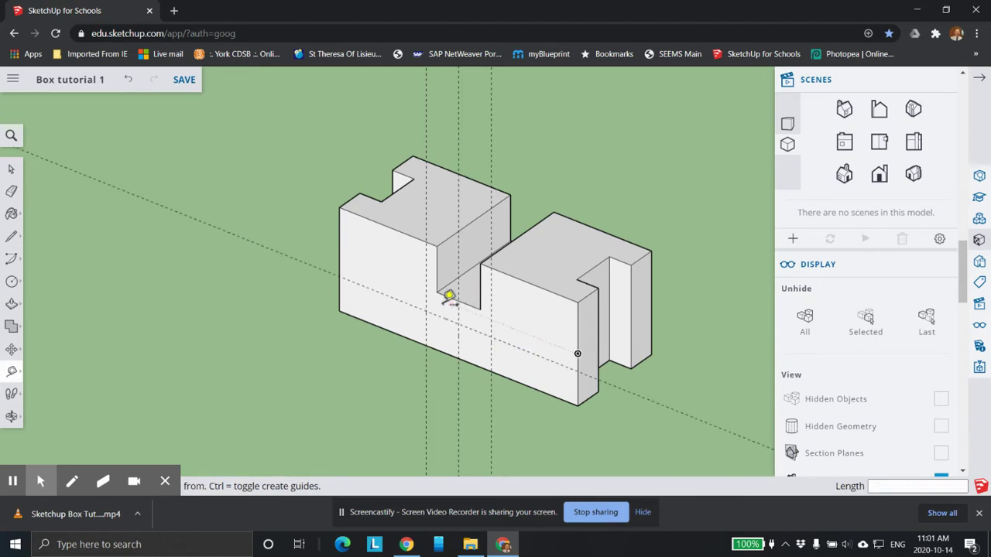
Step: Draw a 30 × 15 mm rectangle between the outer guides, from the bottom edge up to the horizontal guide
scroll(447, 302, "up", 4)
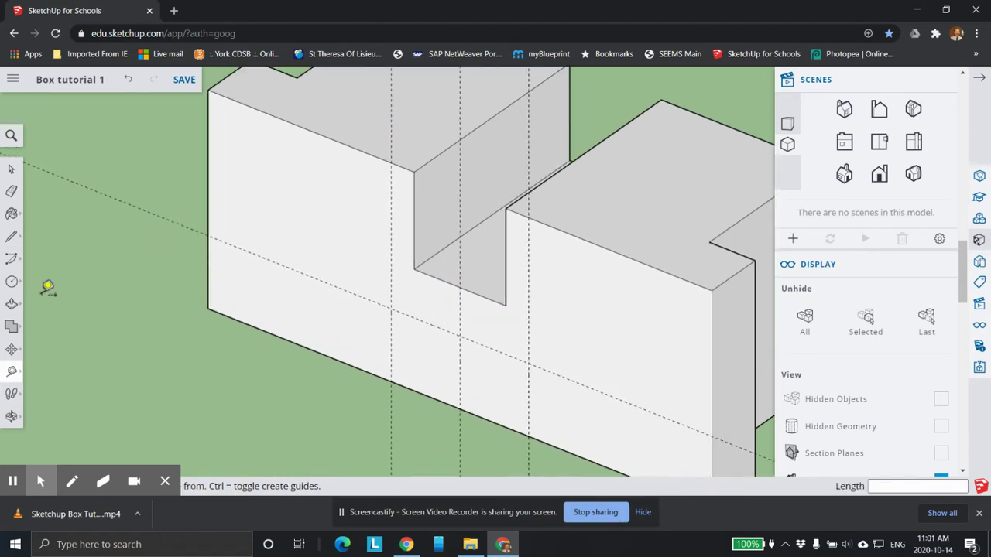
left_click(13, 282)
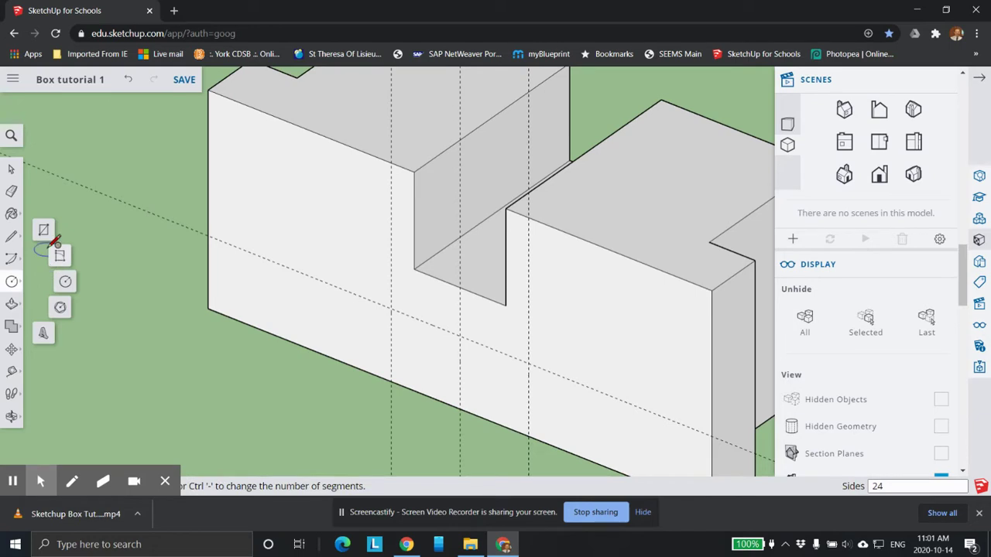
left_click(44, 230)
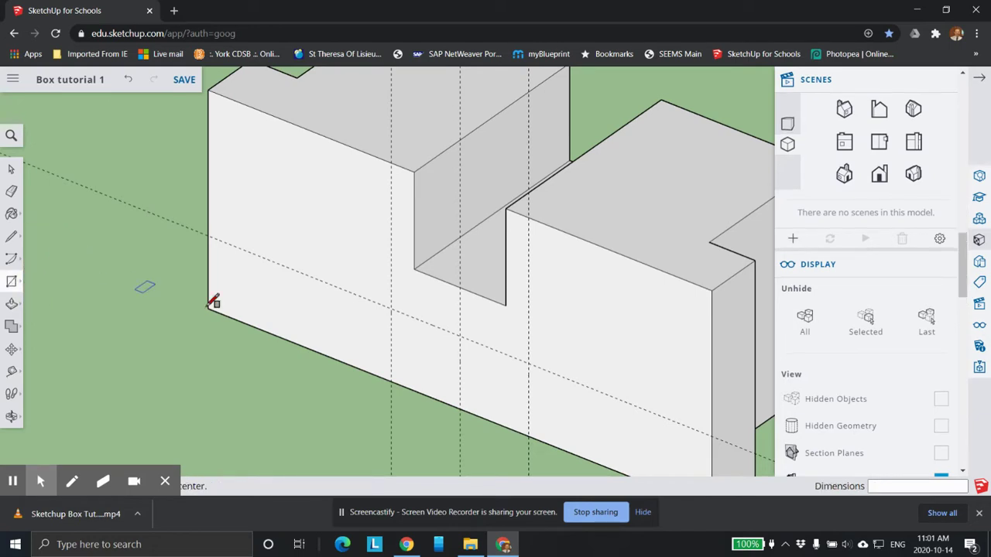
left_click(391, 380)
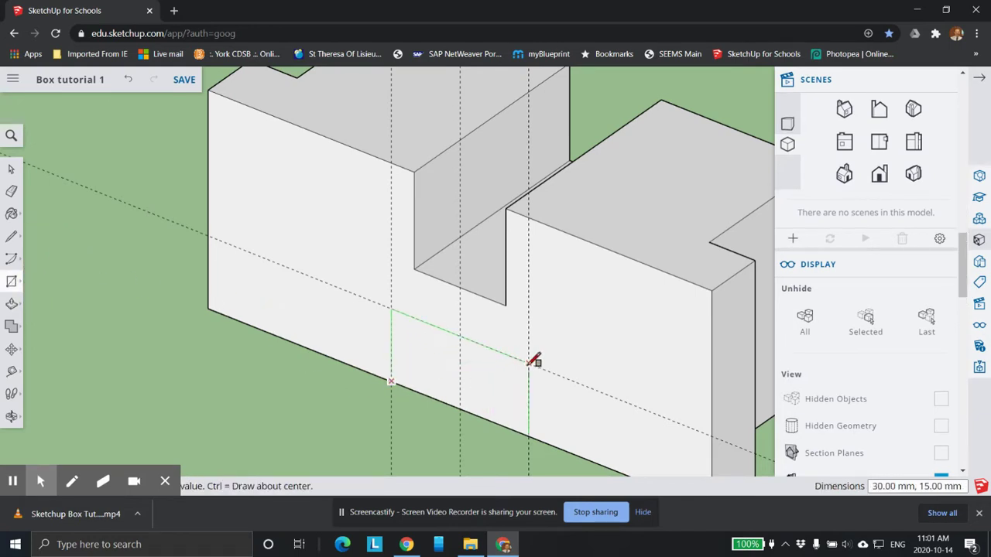
middle_click_drag(534, 356, 593, 246)
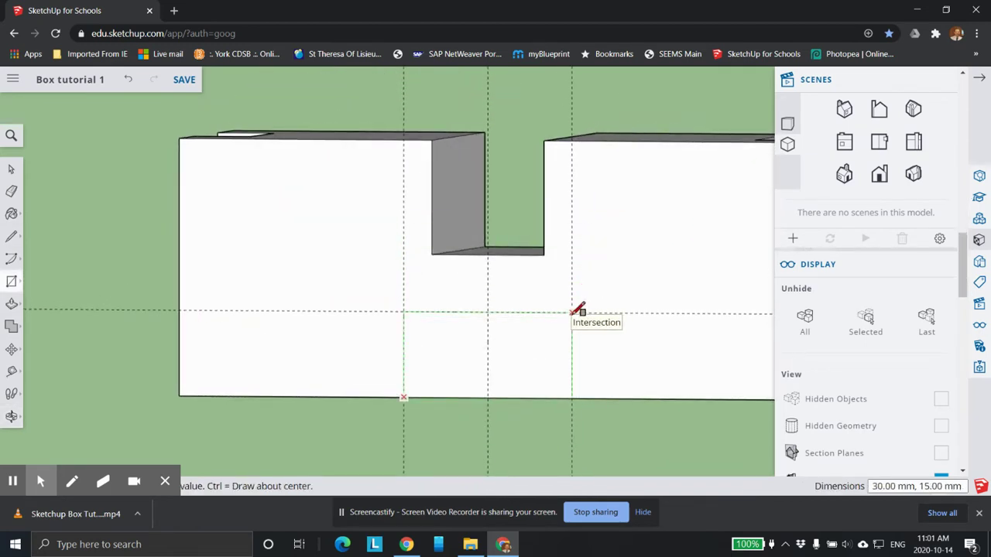
left_click(573, 312)
middle_click_drag(614, 305, 292, 364)
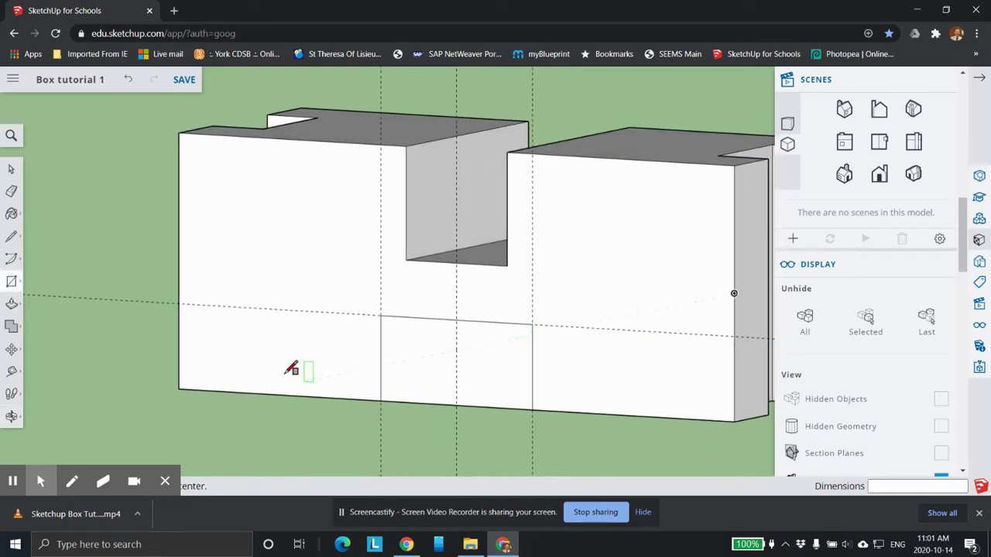
Step: Push the rectangle 45 mm through the block to cut a slot across its underside
left_click(12, 304)
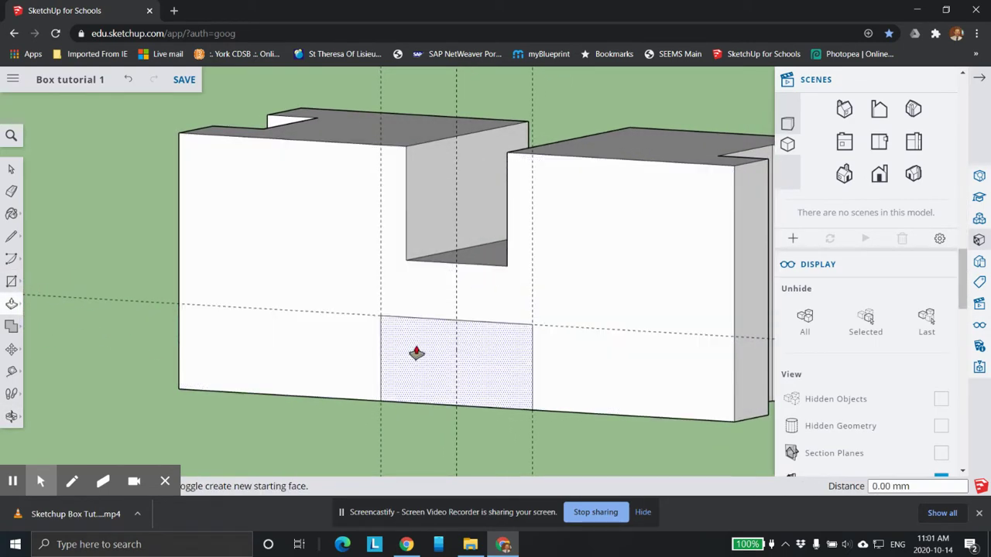
left_click(416, 352)
middle_click_drag(571, 332, 633, 191)
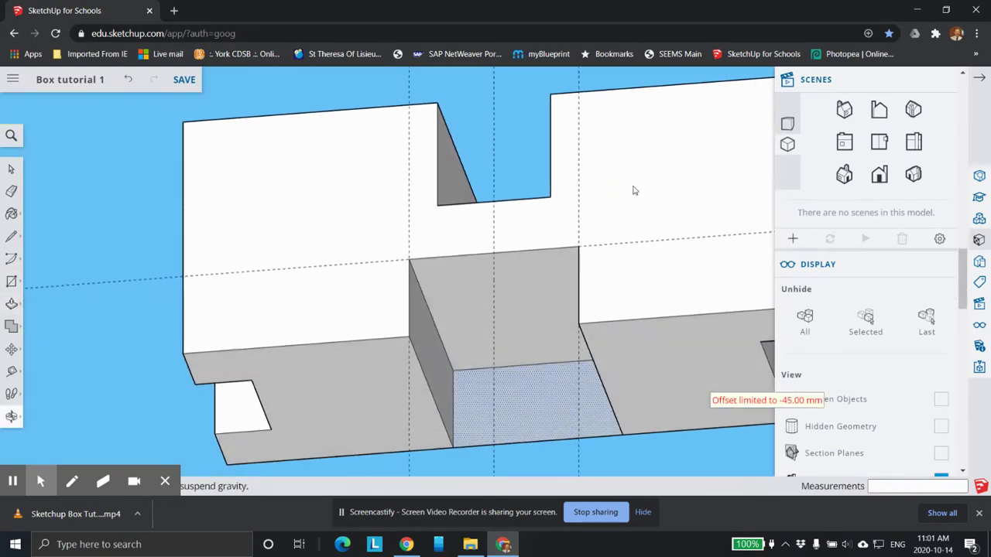
middle_click_drag(568, 410, 545, 381)
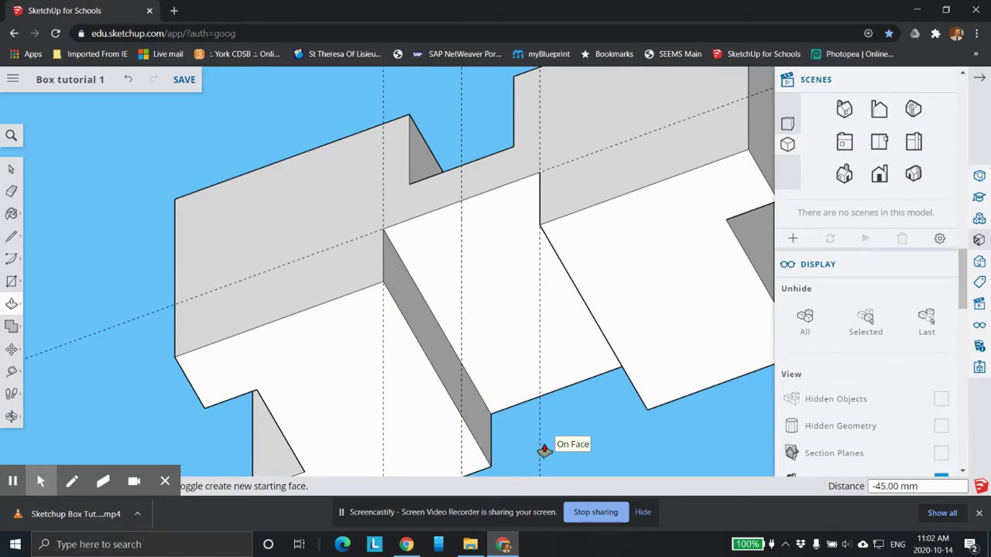
Step: Measure the width of the vertical slot in the block's end face
middle_click_drag(670, 348, 470, 336)
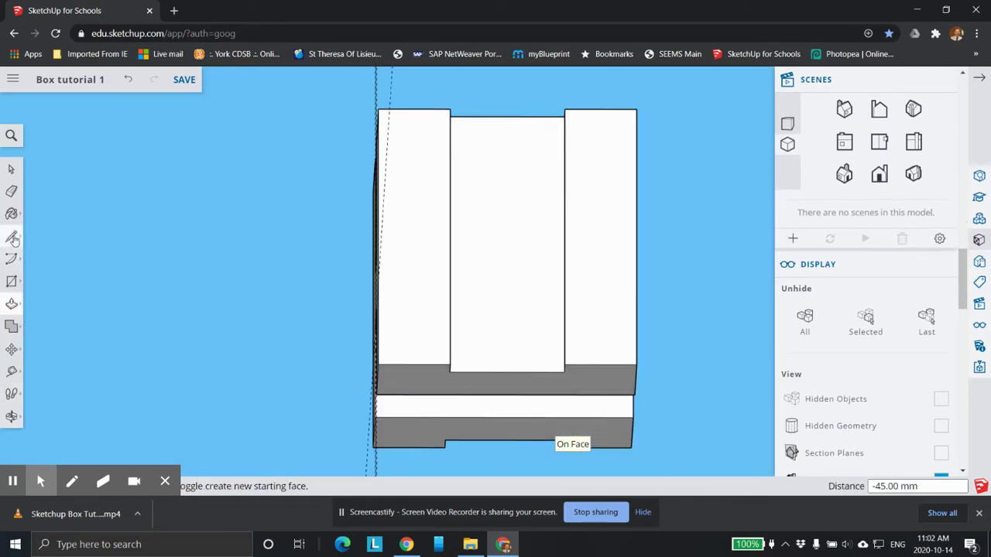
left_click(12, 371)
middle_click_drag(495, 349, 430, 350)
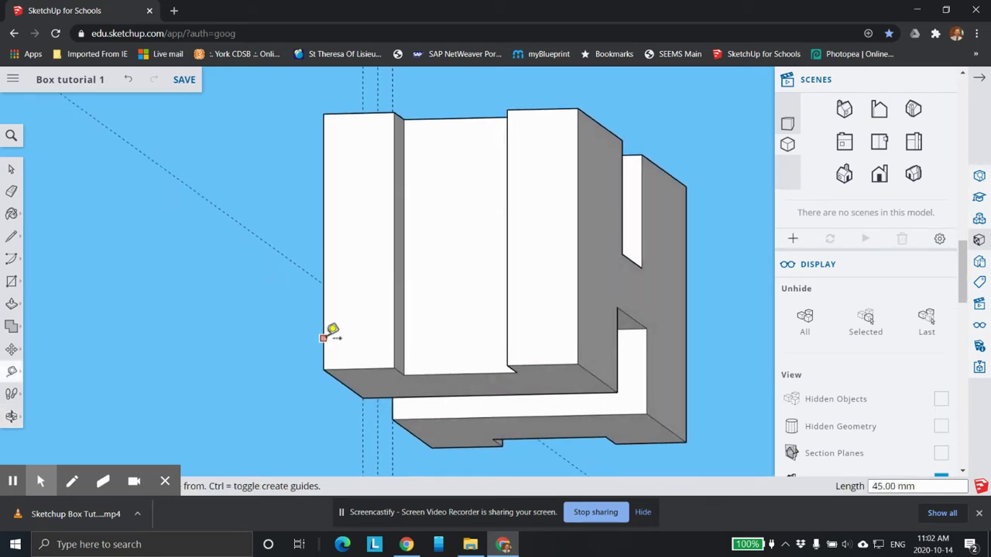
middle_click_drag(590, 325, 544, 177)
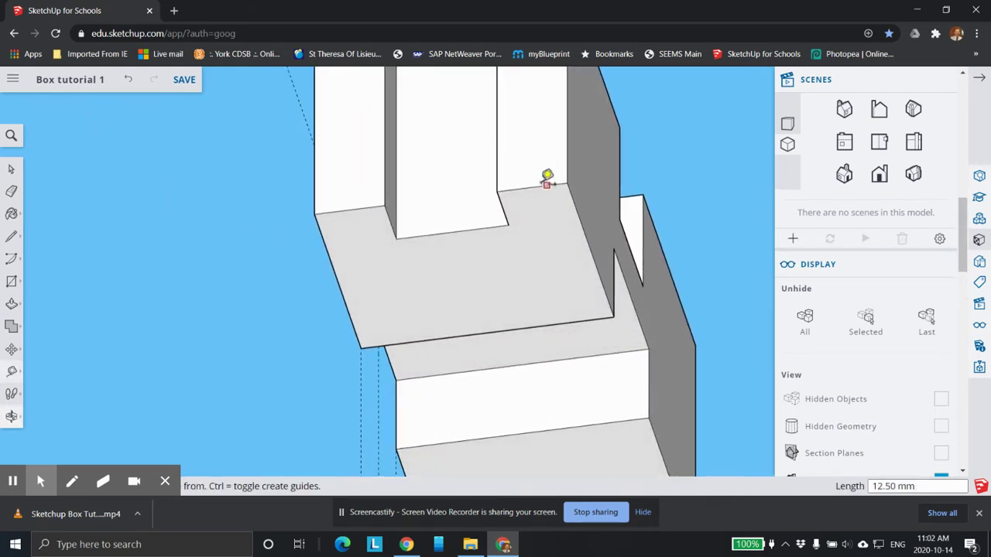
middle_click_drag(455, 166, 617, 230)
left_click(411, 221)
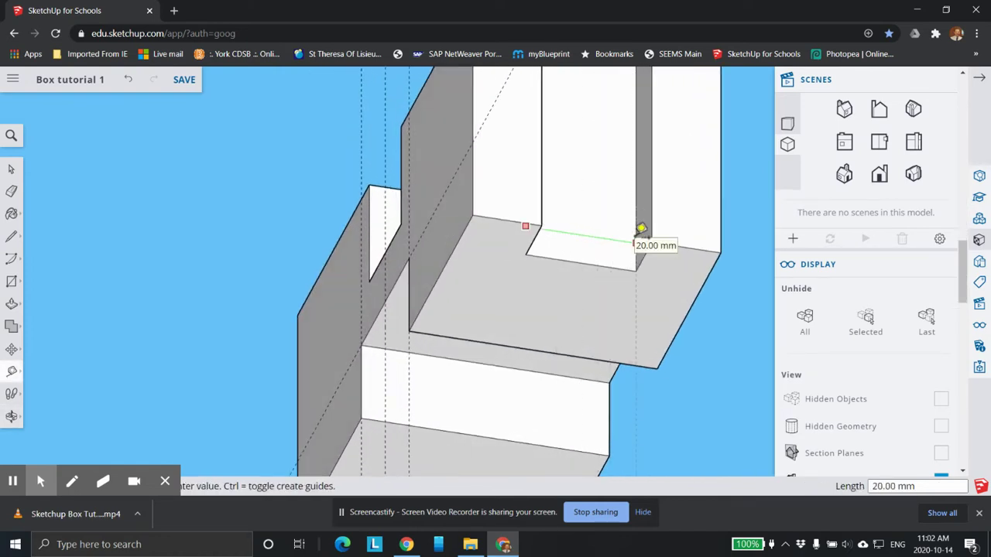
left_click(641, 229)
left_click(537, 255)
middle_click_drag(552, 250, 418, 272)
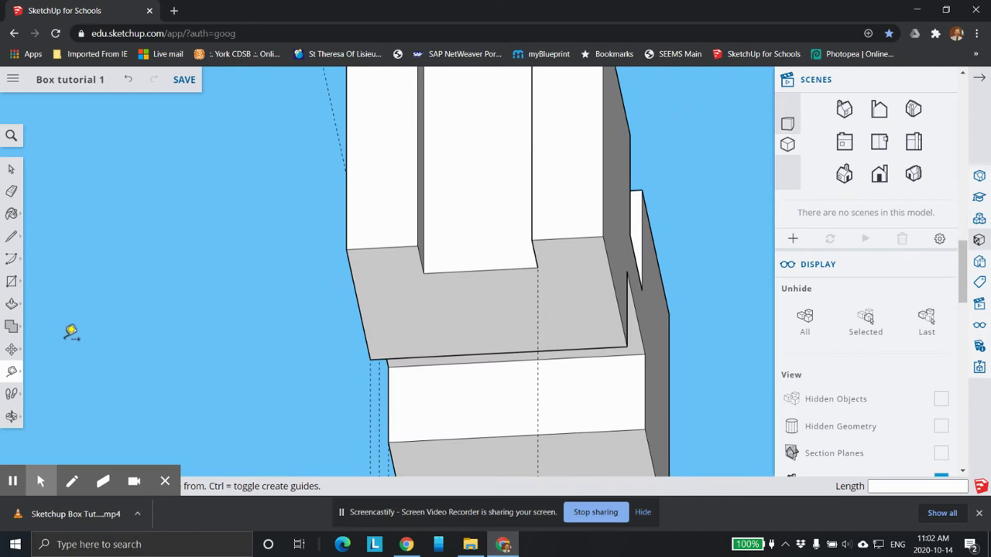
Step: Place guides on the end slot's inner face, one 10 mm from its side and one 10 mm above its bottom edge
left_click(422, 238)
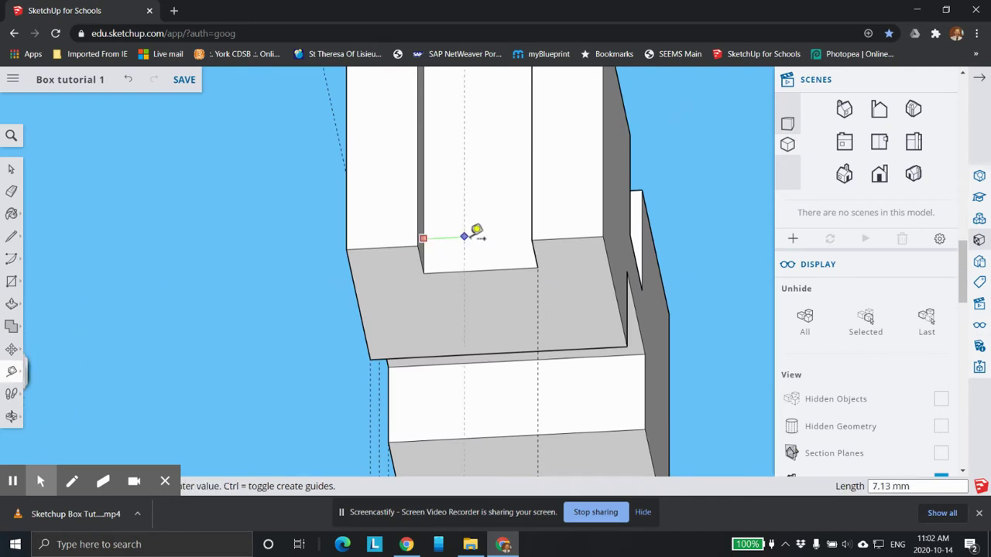
type("10")
key("Return")
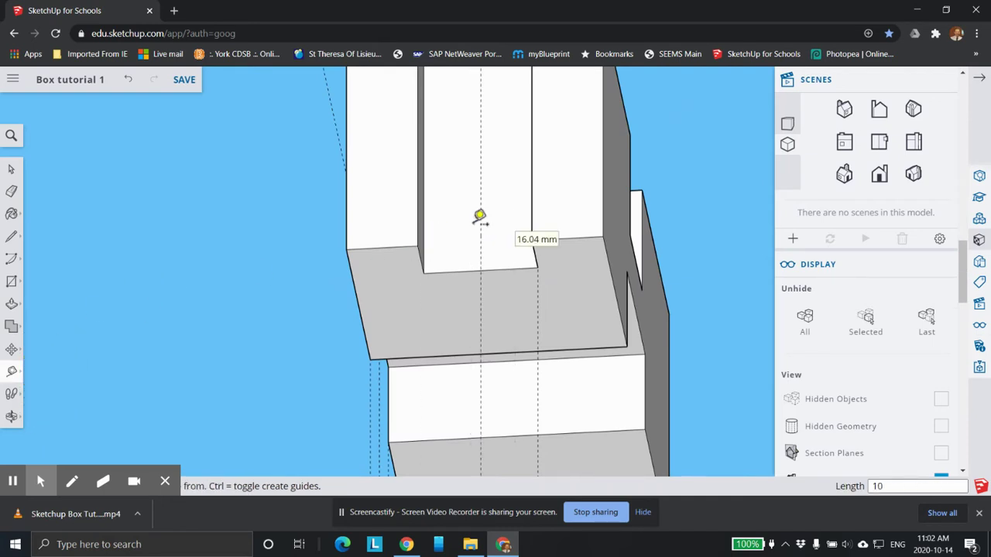
middle_click_drag(431, 258, 436, 312)
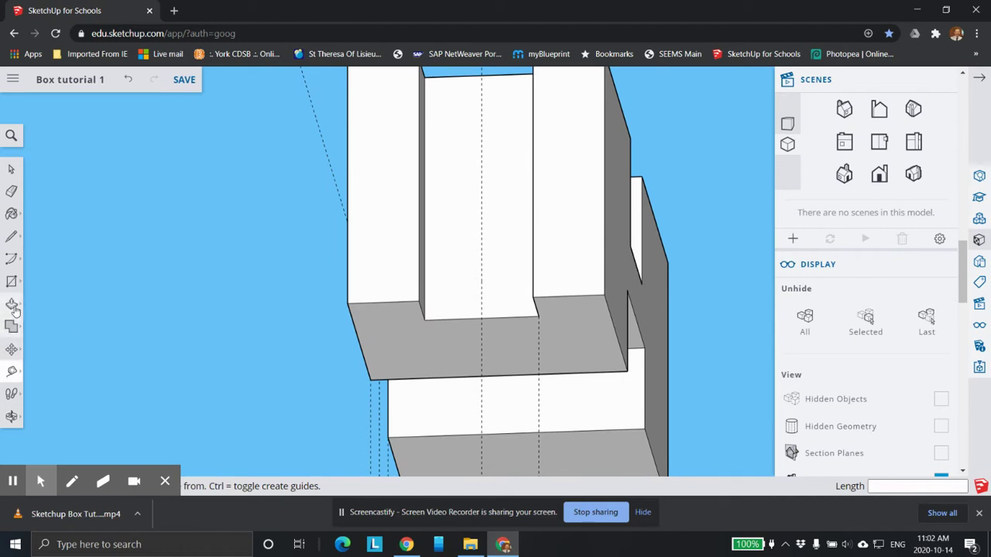
left_click(457, 318)
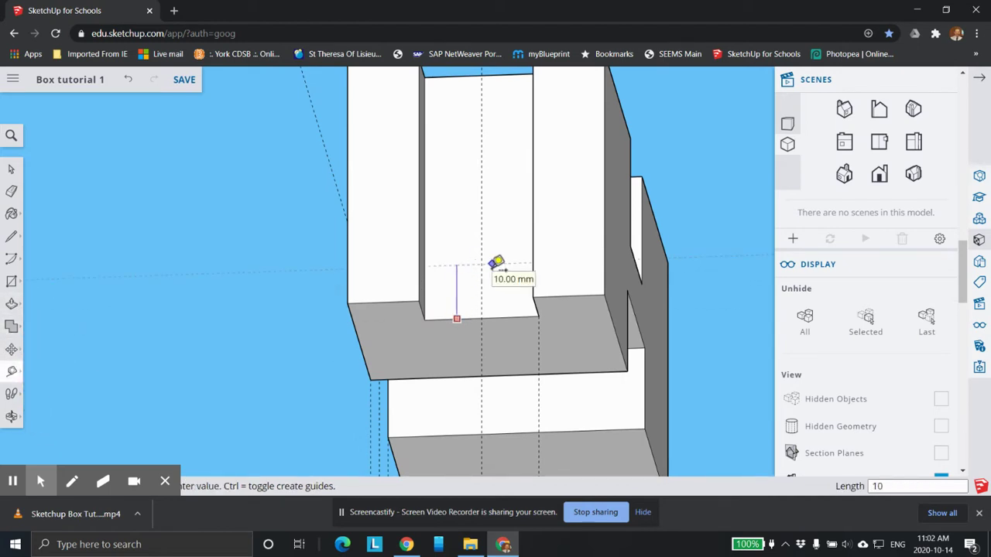
key("Return")
middle_click_drag(425, 340, 507, 374)
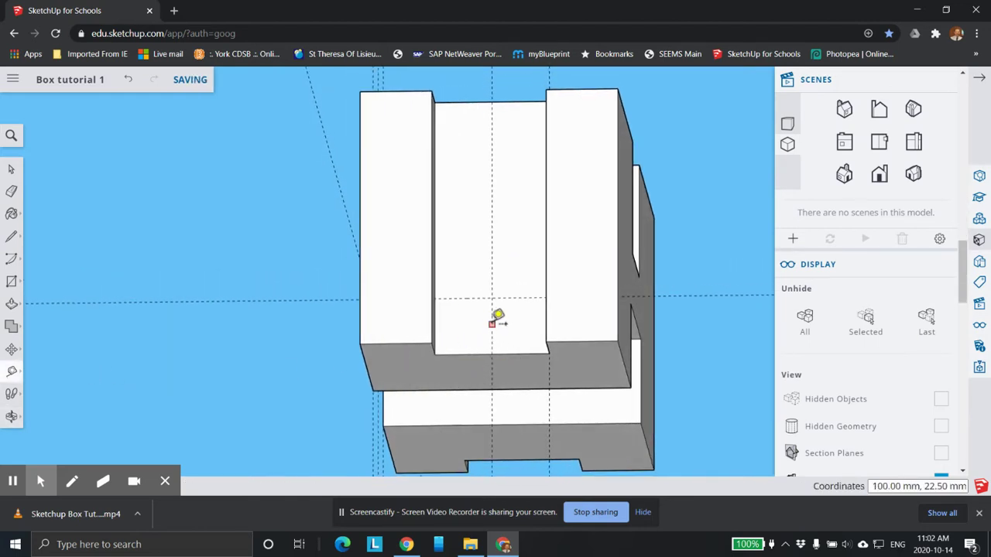
left_click(16, 375)
left_click(493, 324)
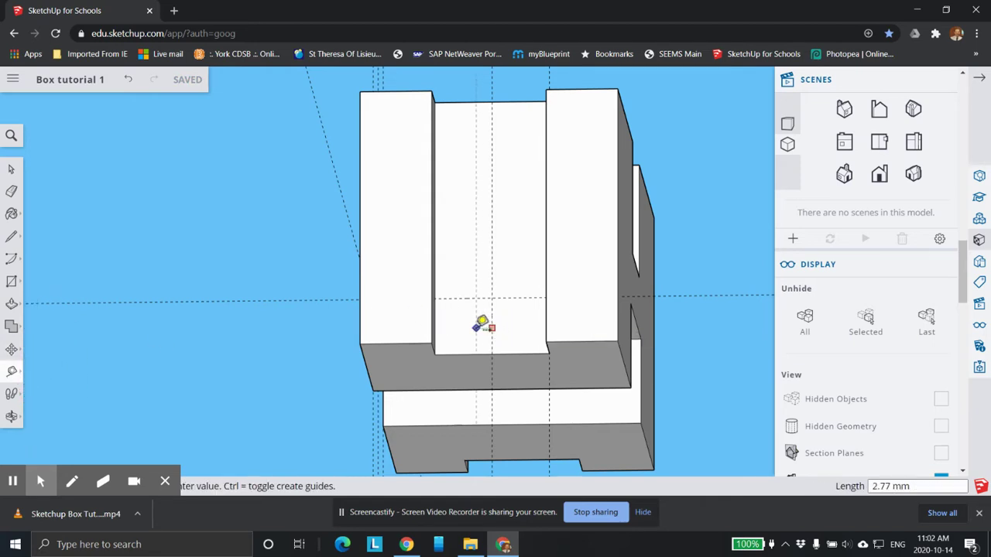
left_click(486, 328)
type("3")
key("Return")
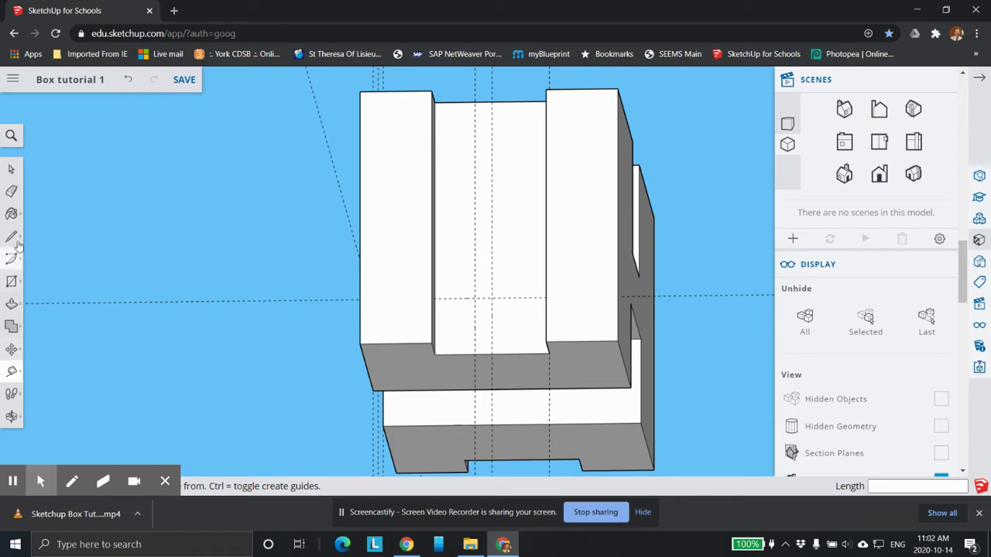
left_click(12, 191)
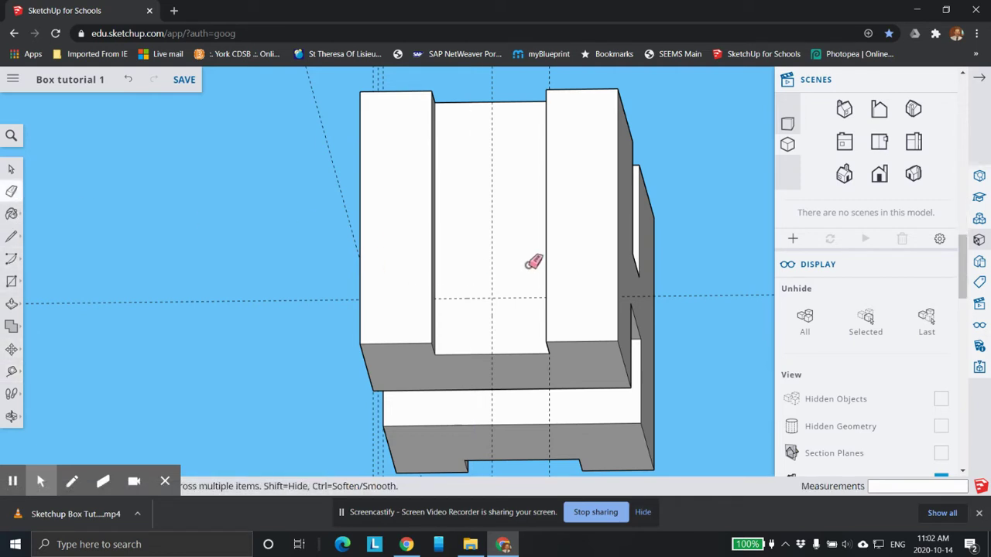
Step: Place a vertical guide 5 mm to the left of the end slot's centre guide
left_click(13, 372)
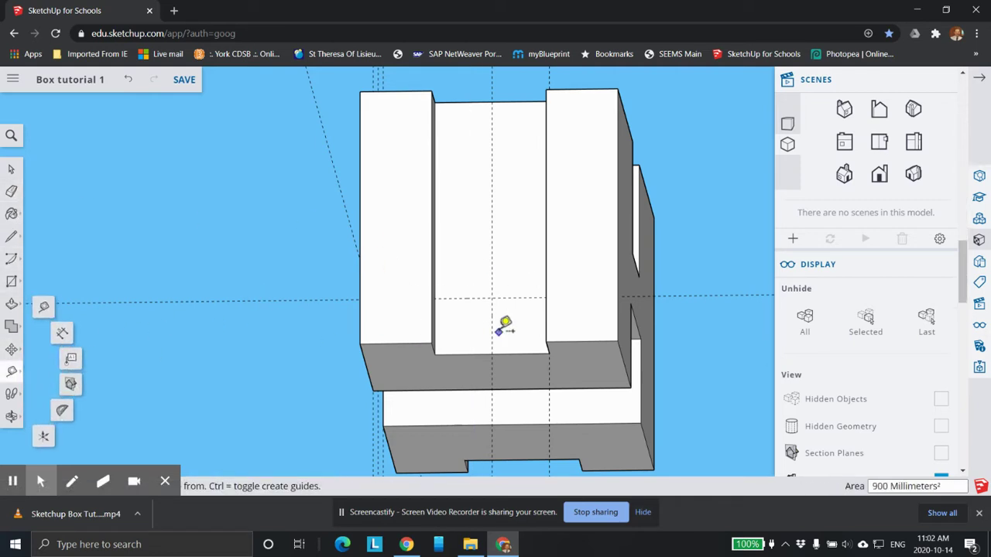
left_click(483, 328)
type("5")
key("Return")
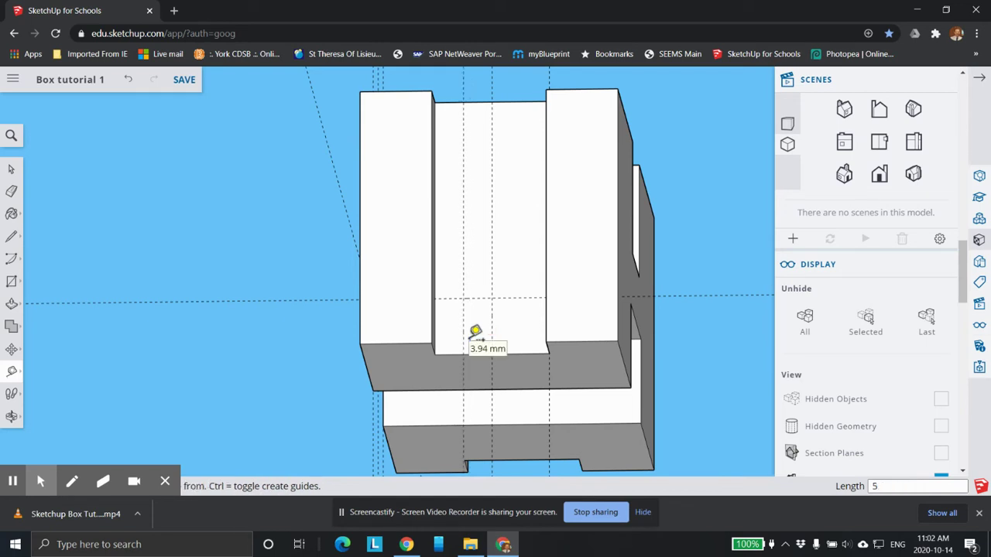
left_click(491, 334)
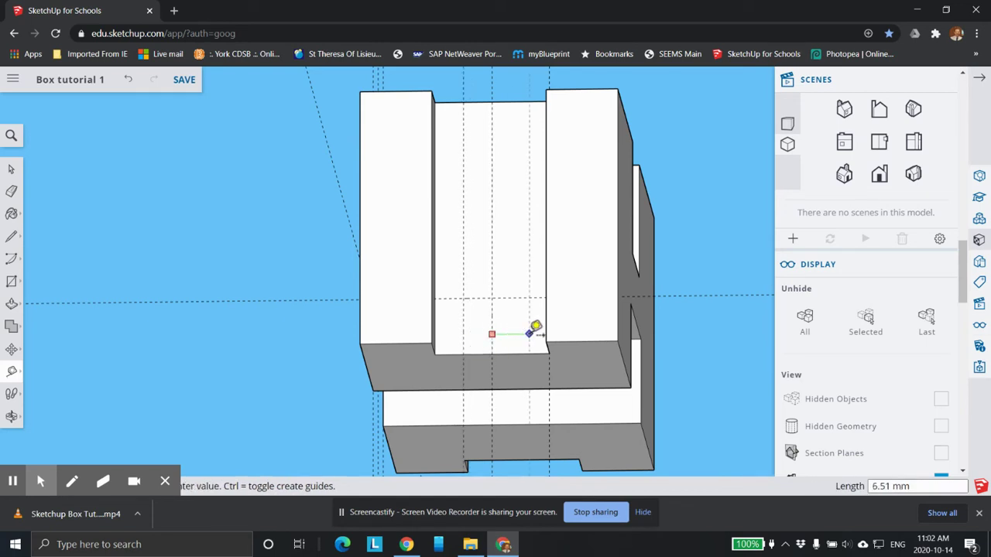
middle_click_drag(557, 336, 557, 372)
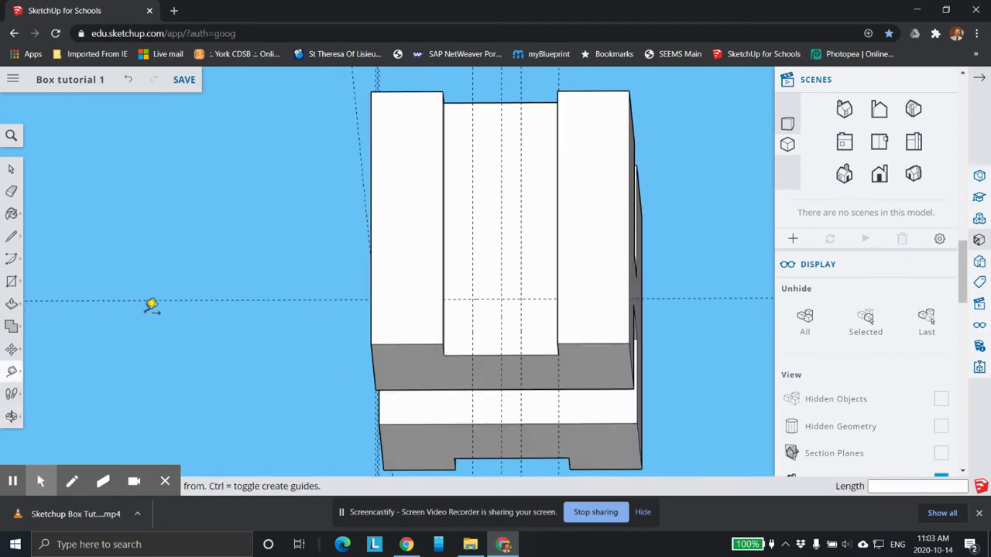
left_click(12, 191)
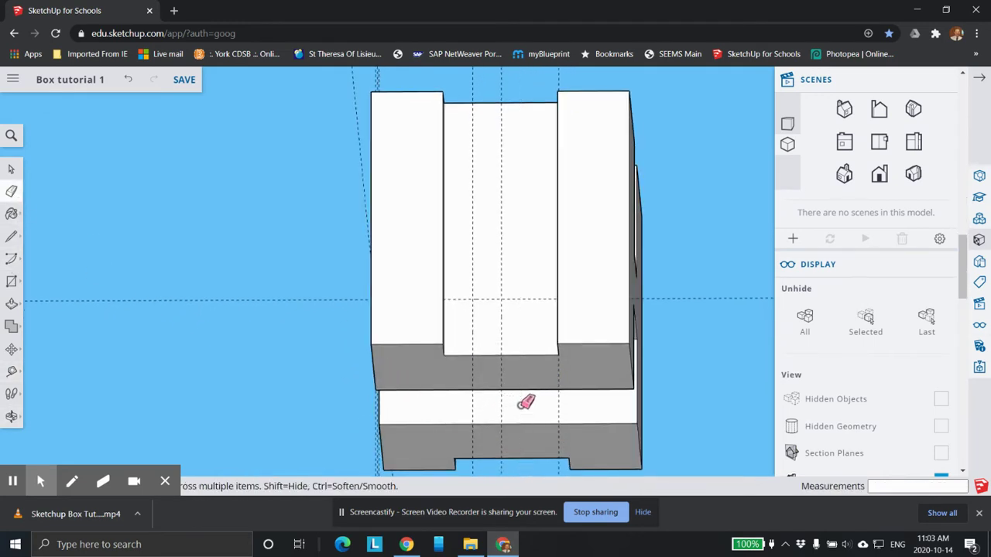
Step: Place a vertical guide 5 mm to the right of the end slot's centre guide
left_click(11, 371)
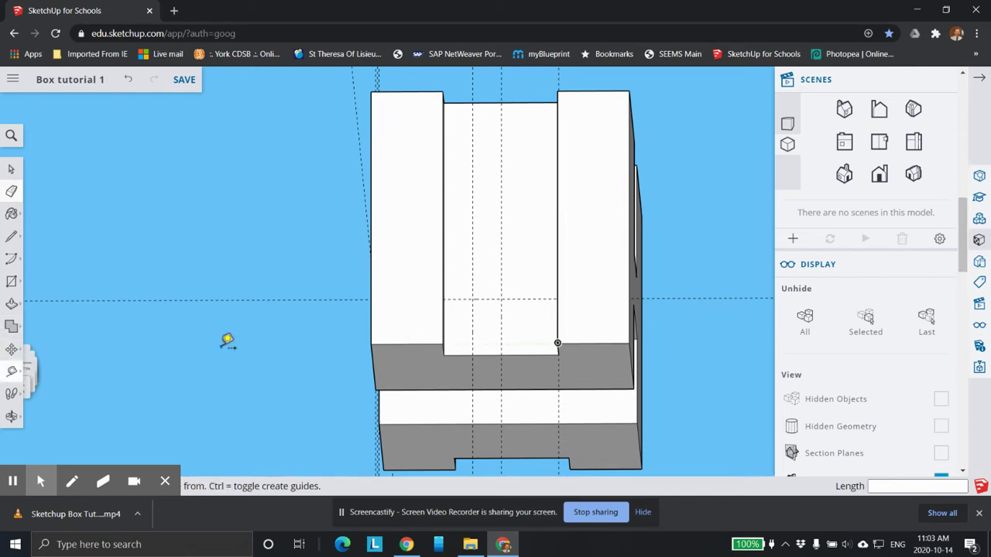
left_click(502, 330)
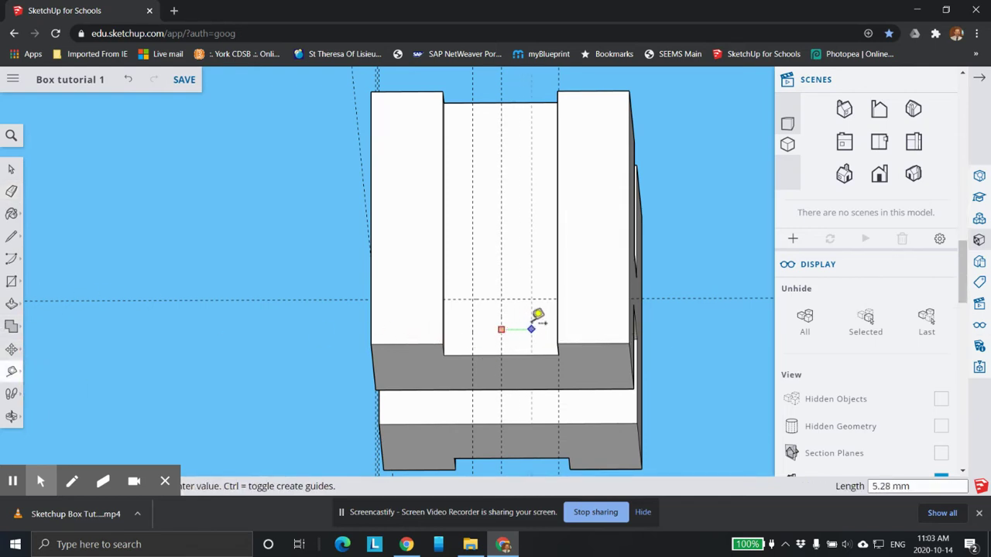
key("Return")
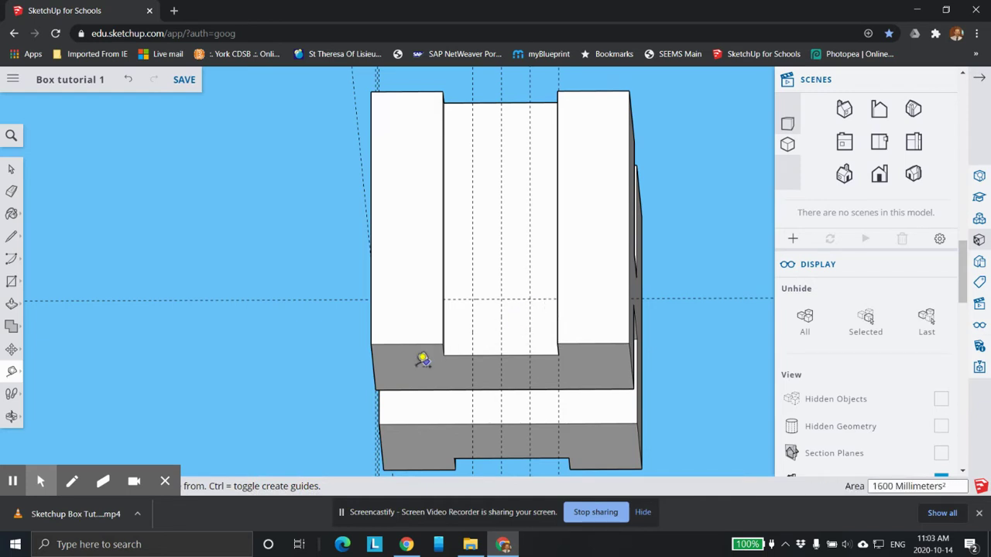
Step: Draw a 10 mm by 10 mm square between the outer guides at the bottom edge of the end slot's inner face
middle_click_drag(376, 361, 3, 333)
left_click(11, 285)
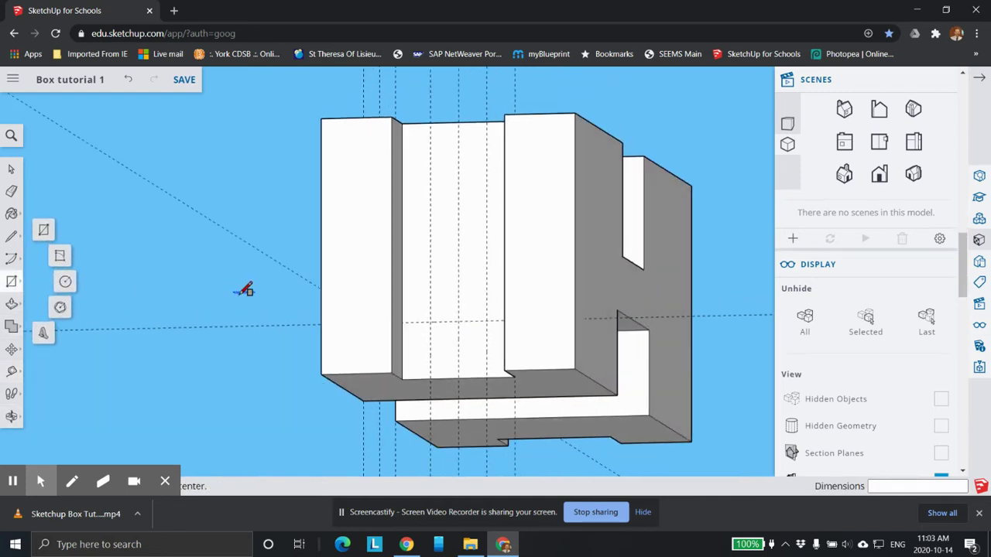
middle_click_drag(239, 287, 84, 272)
left_click(11, 281)
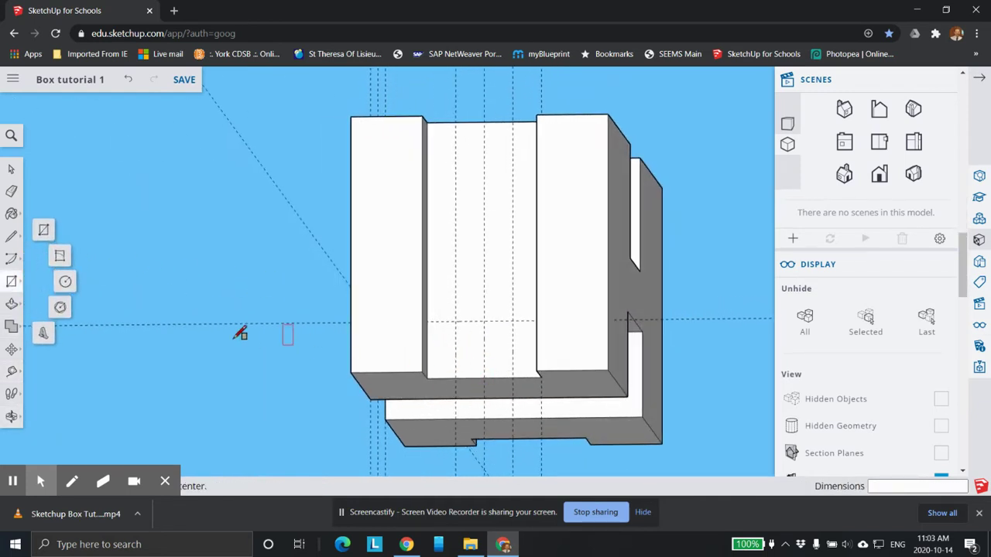
left_click(457, 377)
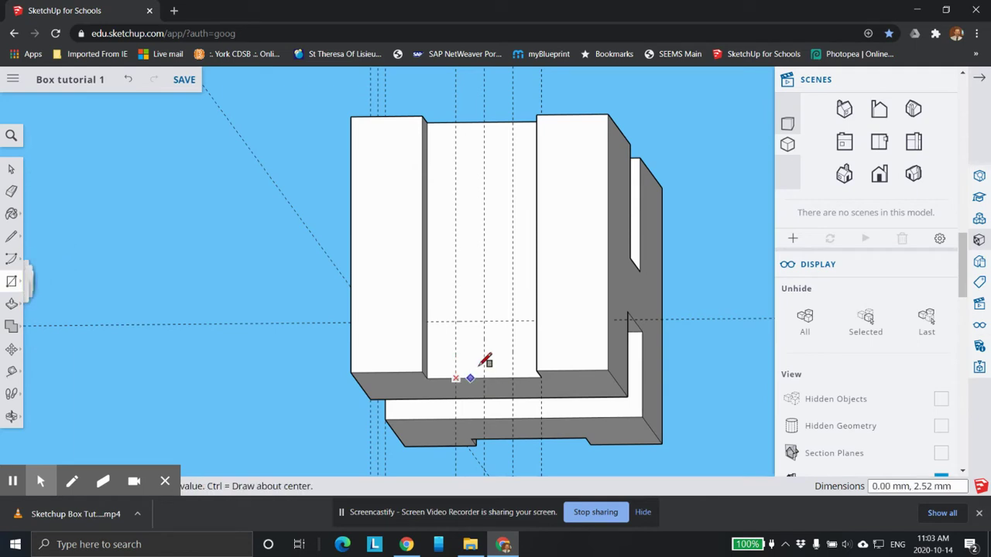
left_click(515, 321)
Step: Push the square 30 mm inward to cut a notch through to the cross slot
key("p")
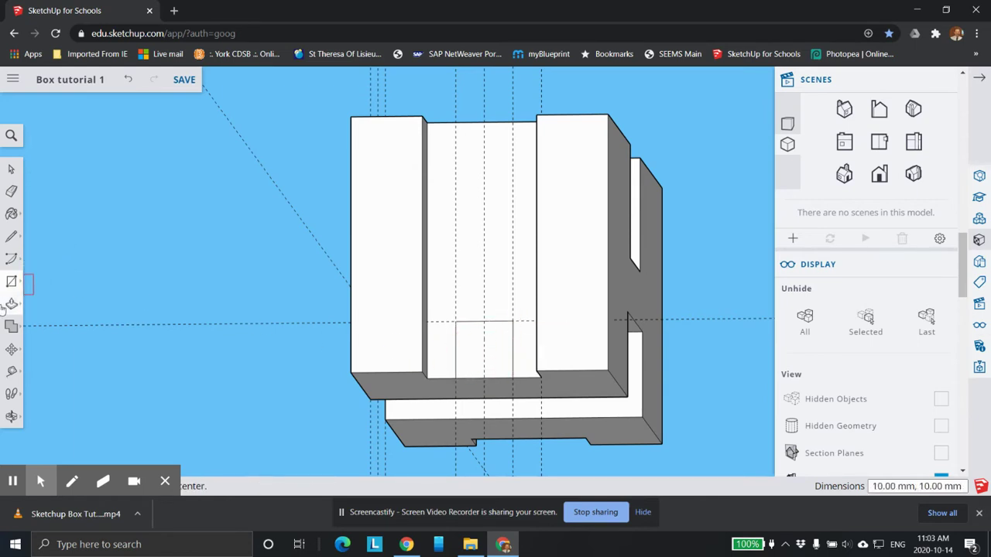
left_click(472, 348)
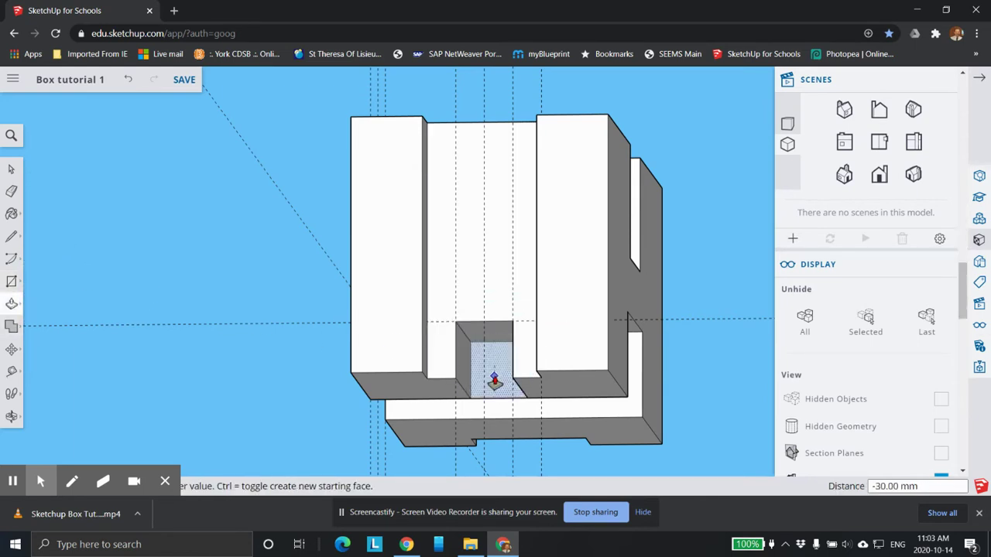
left_click(497, 398)
Step: Place a lengthwise guide 22.5 mm from the back edge of the far section's top face
middle_click_drag(630, 320, 346, 327)
scroll(562, 217, "up", 3)
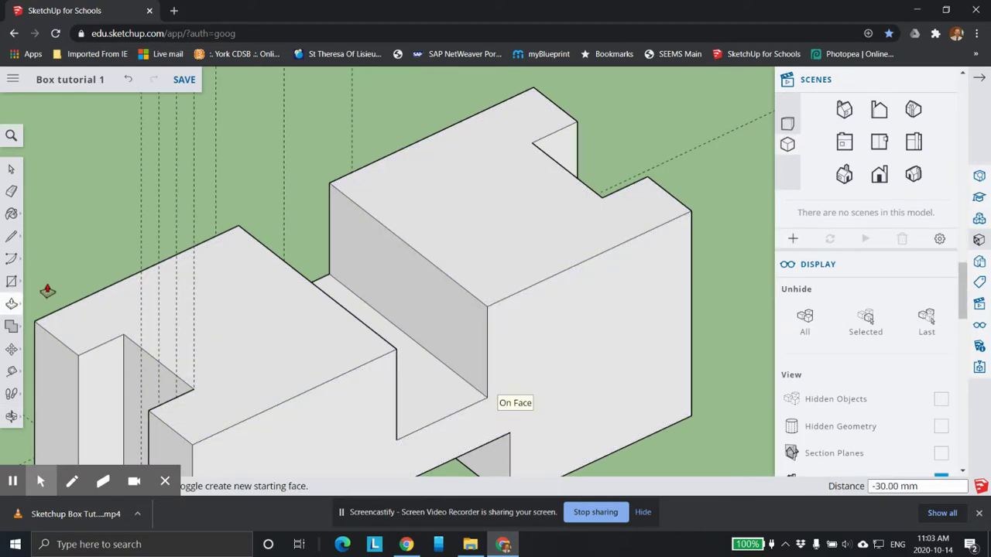
left_click(14, 373)
left_click(408, 193)
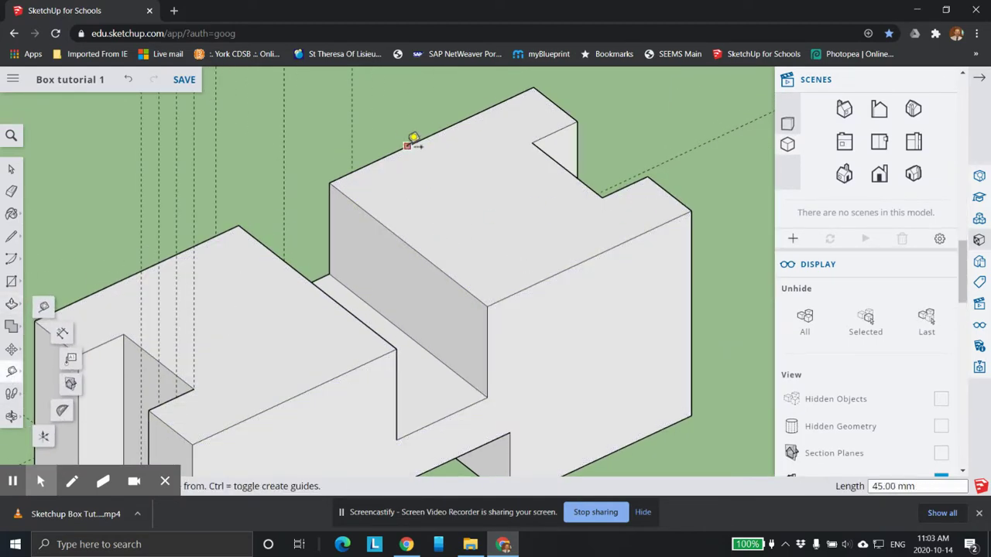
left_click(407, 145)
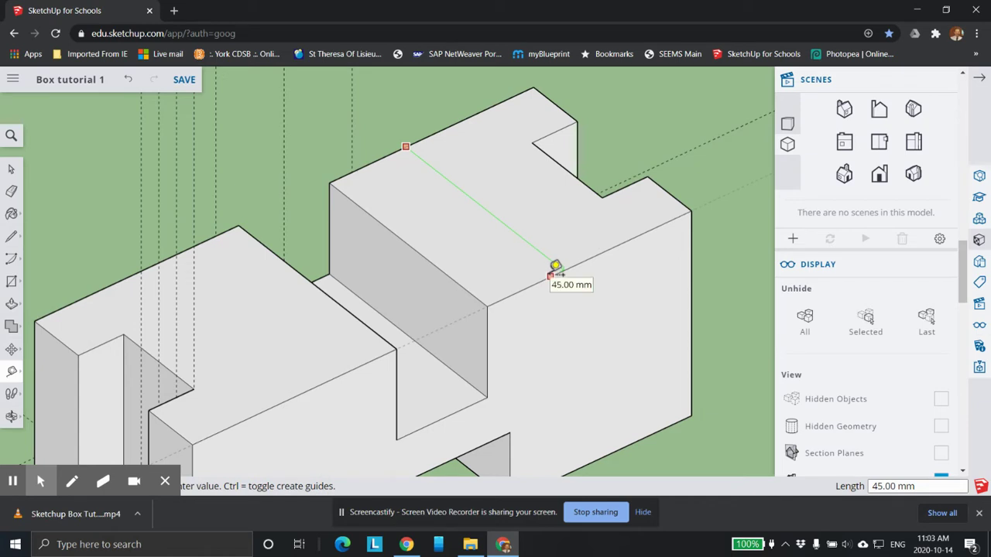
type("22.5")
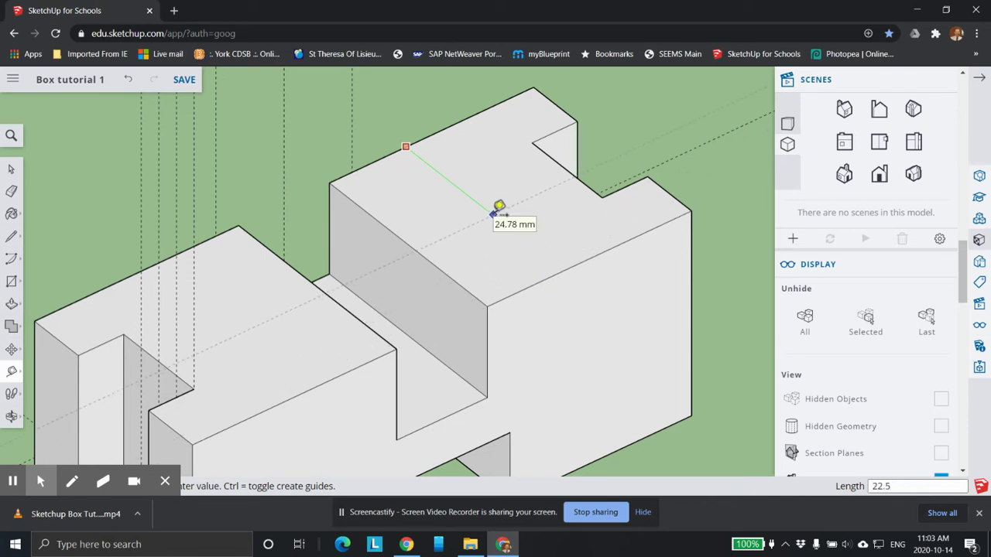
key("Return")
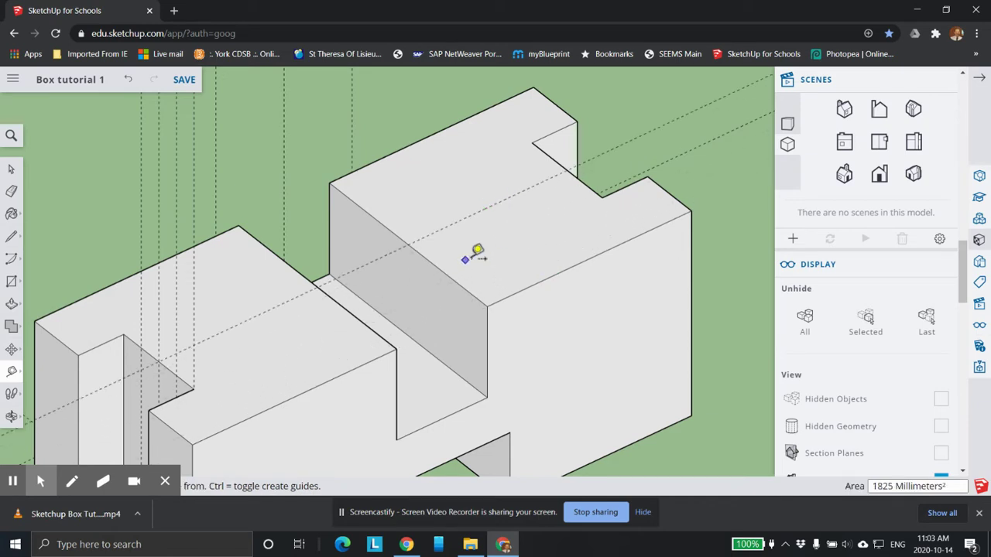
left_click(13, 237)
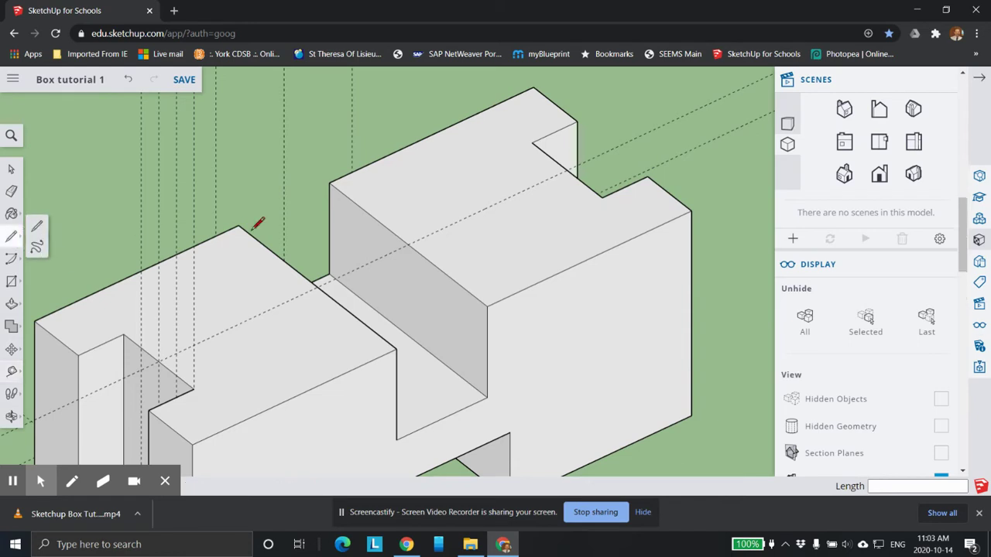
left_click(397, 235)
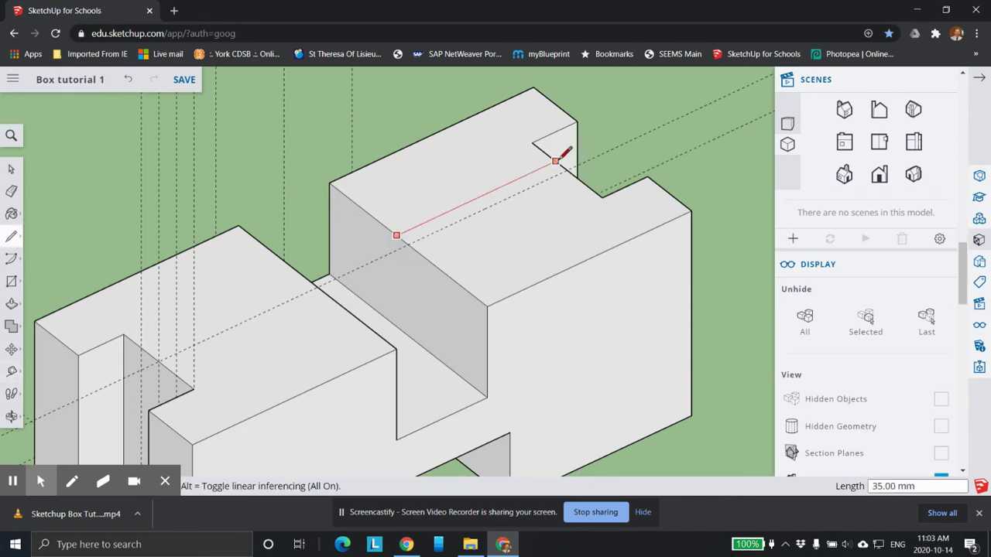
type("1")
key("Return")
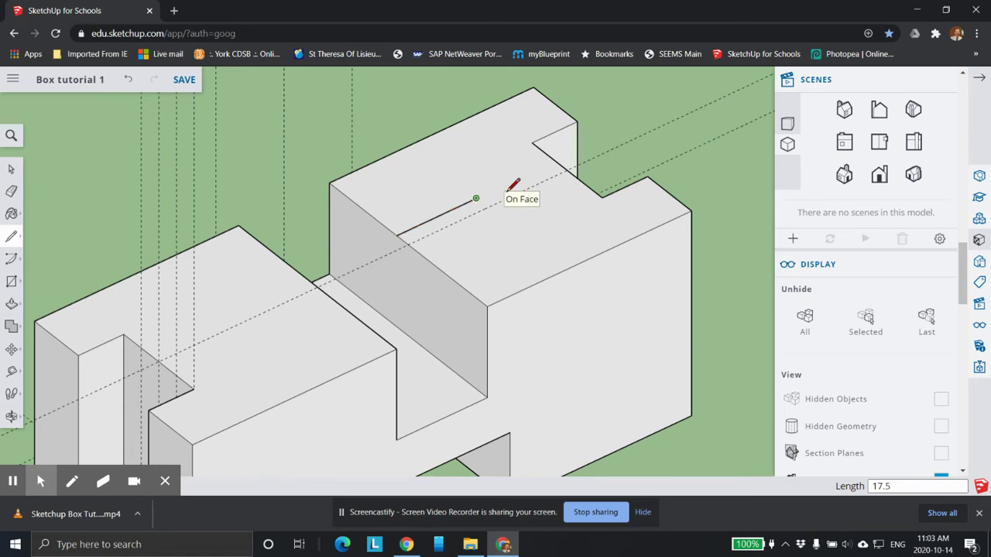
key("F1")
key("ctrl+1")
key("Escape")
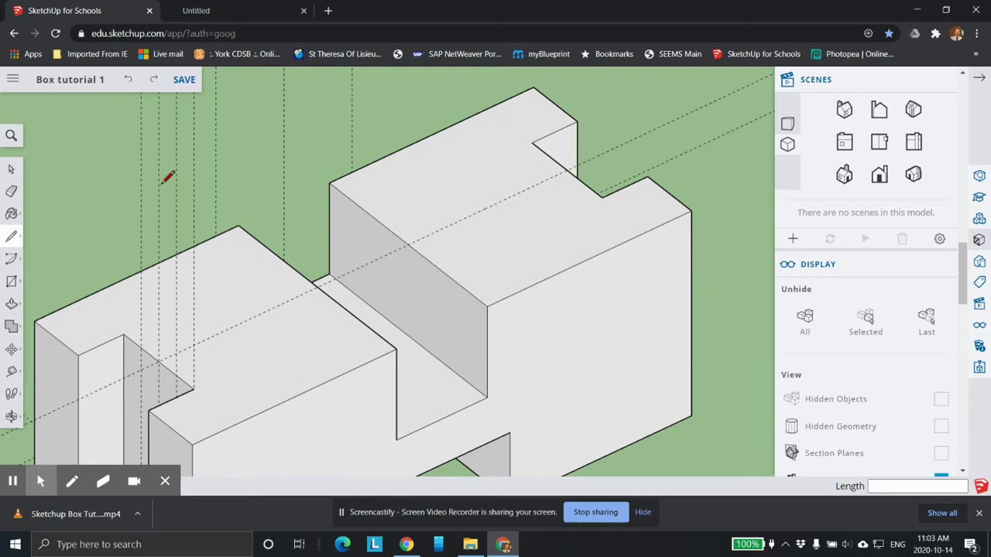
Step: Place a crosswise guide on the far section's top face, 17.5 mm from its edge beside the cross slot
left_click(12, 372)
left_click(396, 233)
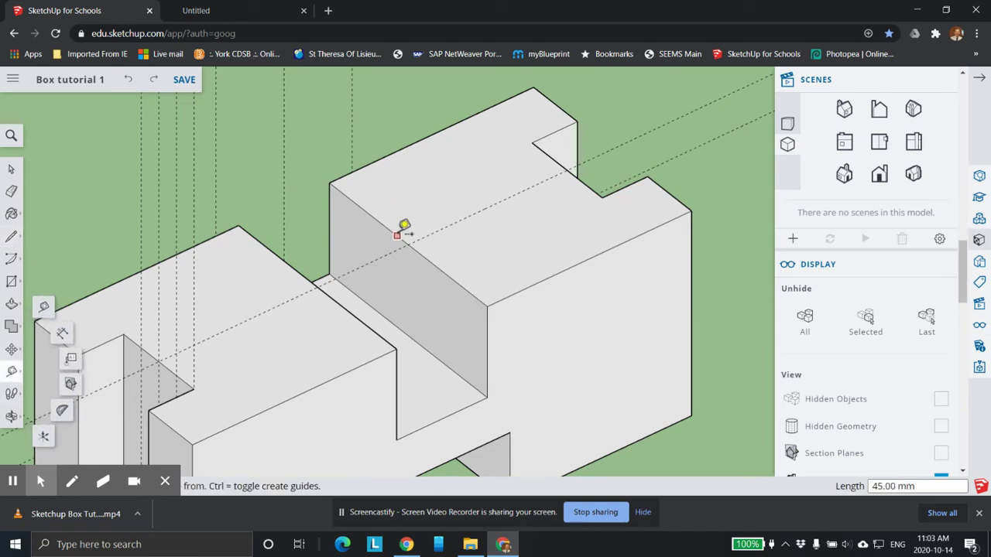
type("17.")
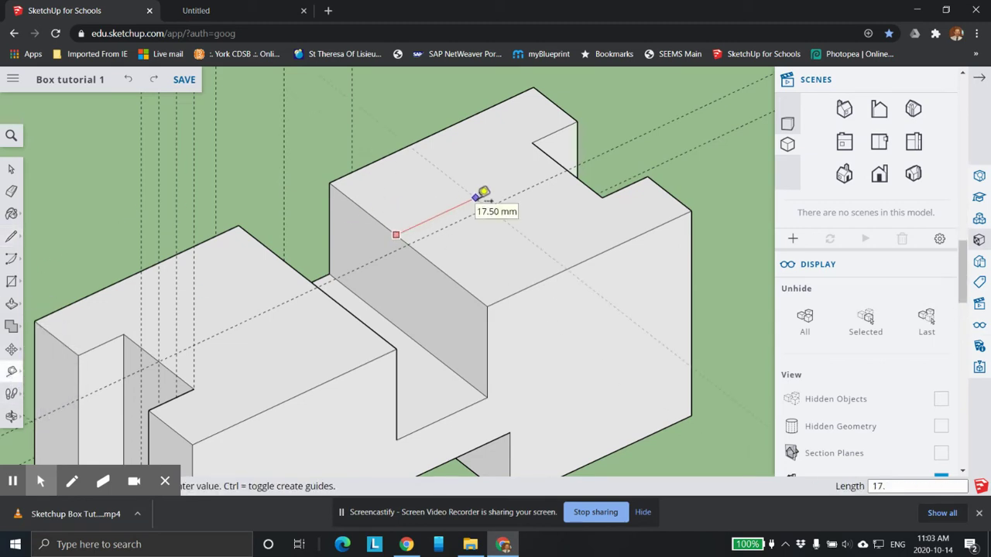
type("5")
key("Return")
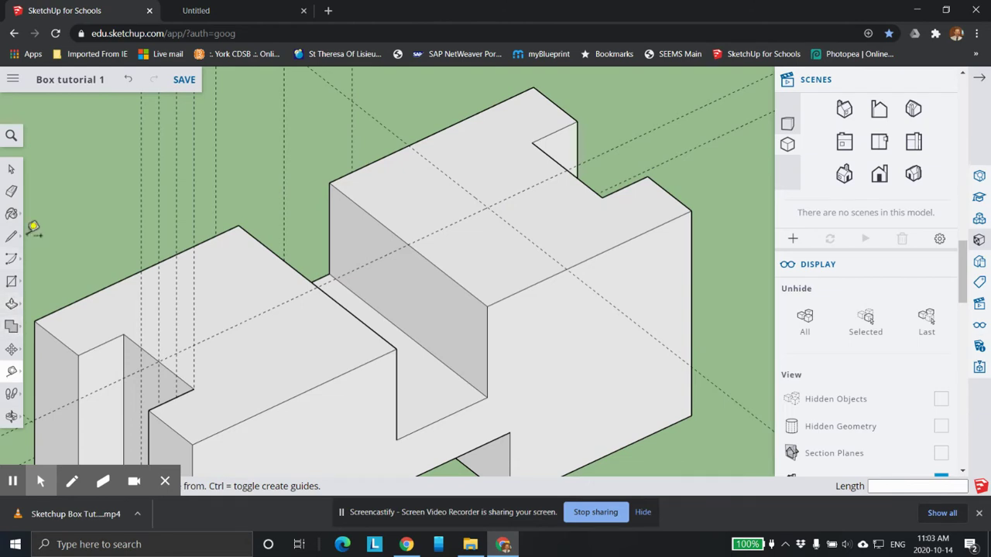
Step: Draw a circle with a 12.5 mm radius where the two guides cross on the far section's top face
left_click(12, 282)
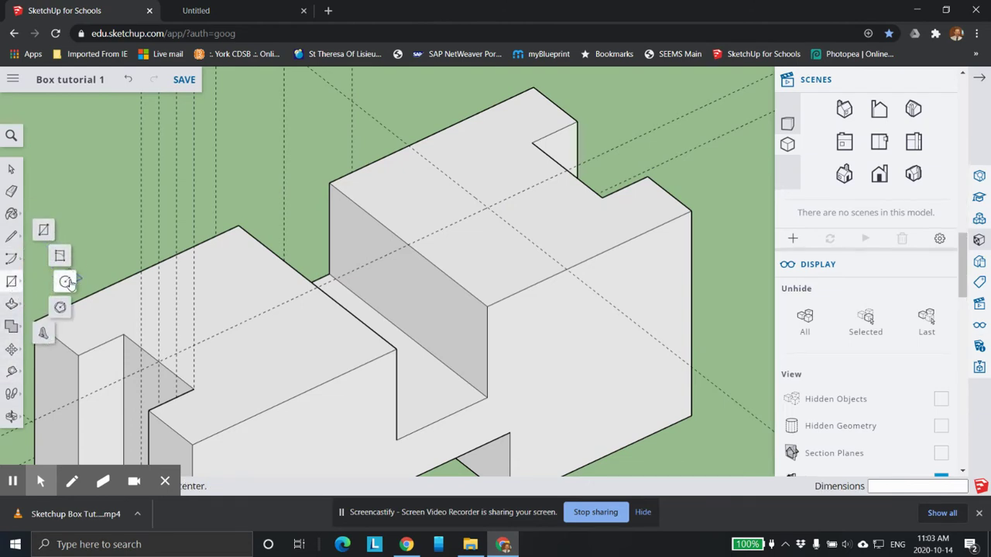
left_click(65, 282)
left_click(488, 207)
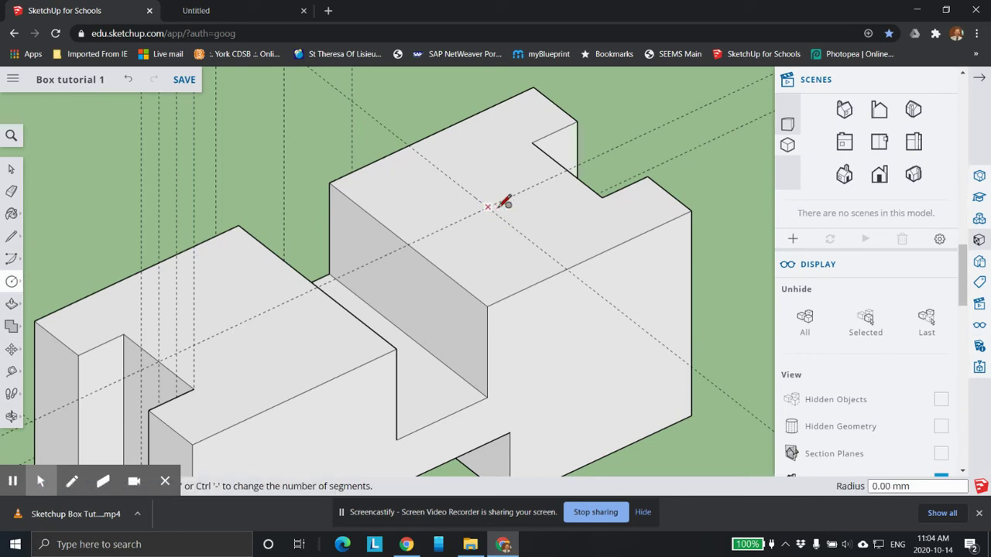
type("1")
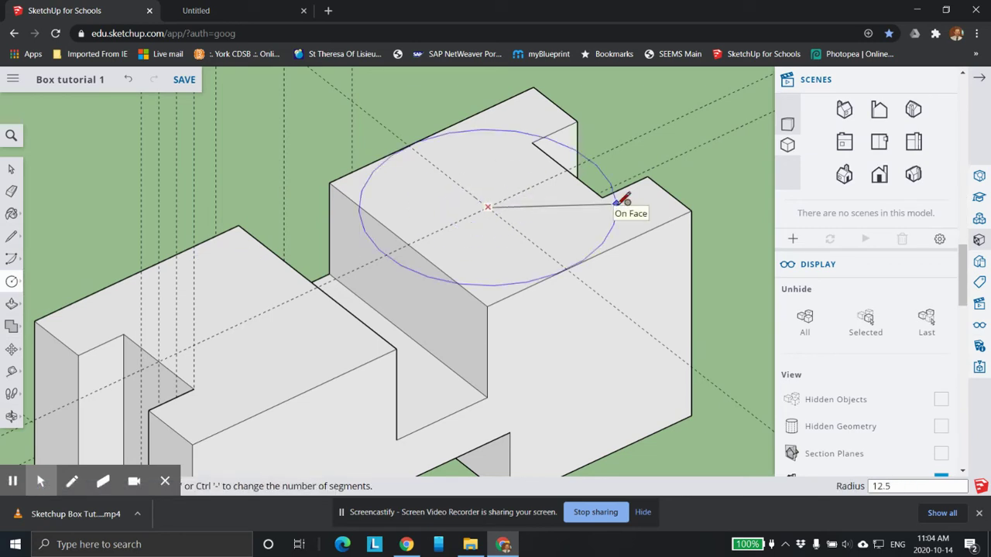
type("2.5")
key("Return")
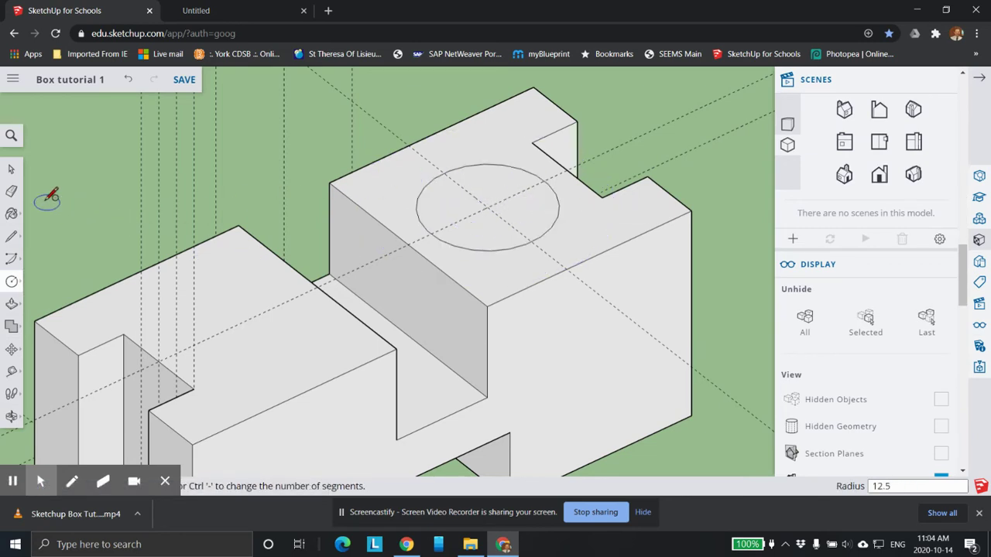
Step: Pull the circle up 65 mm into a cylinder
left_click(11, 304)
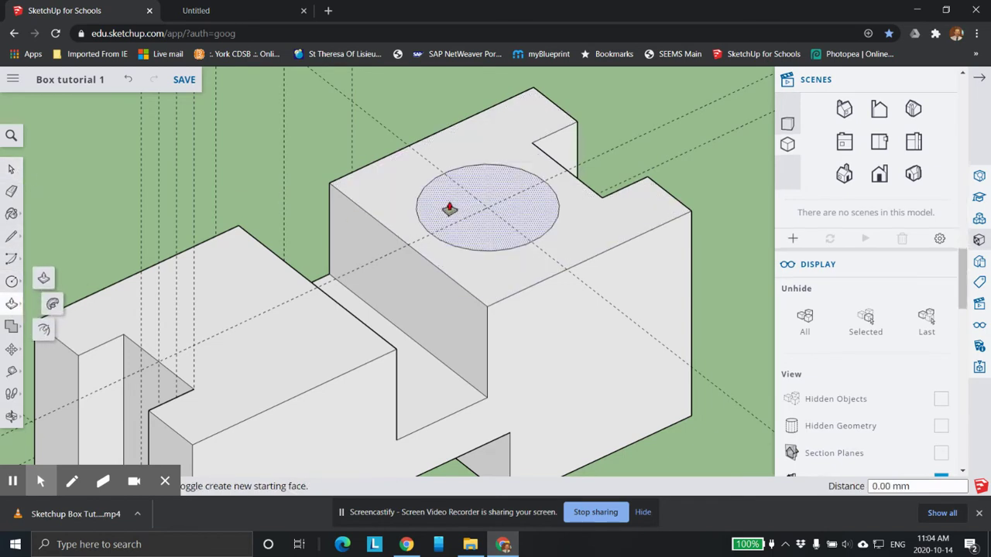
left_click(444, 209)
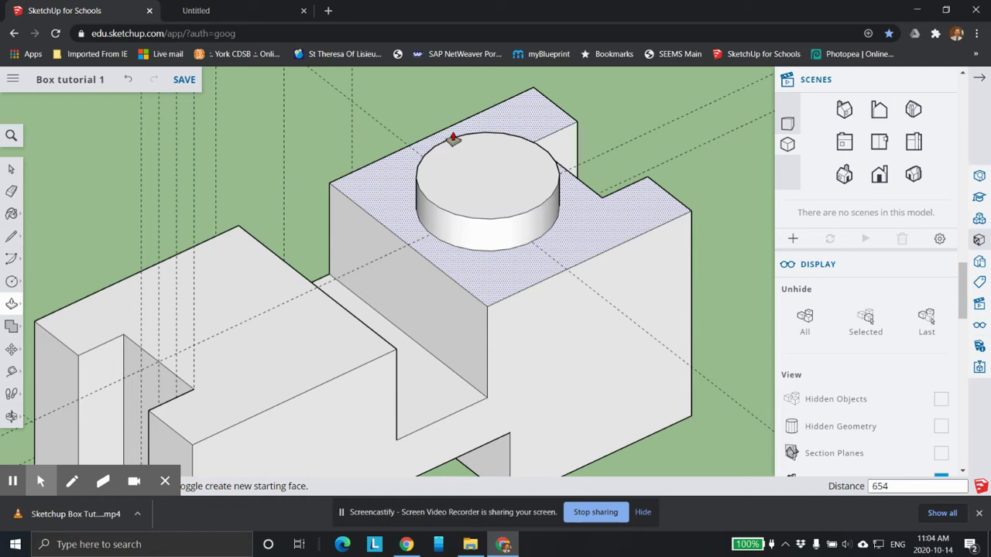
key("Return")
scroll(475, 365, "down", 5)
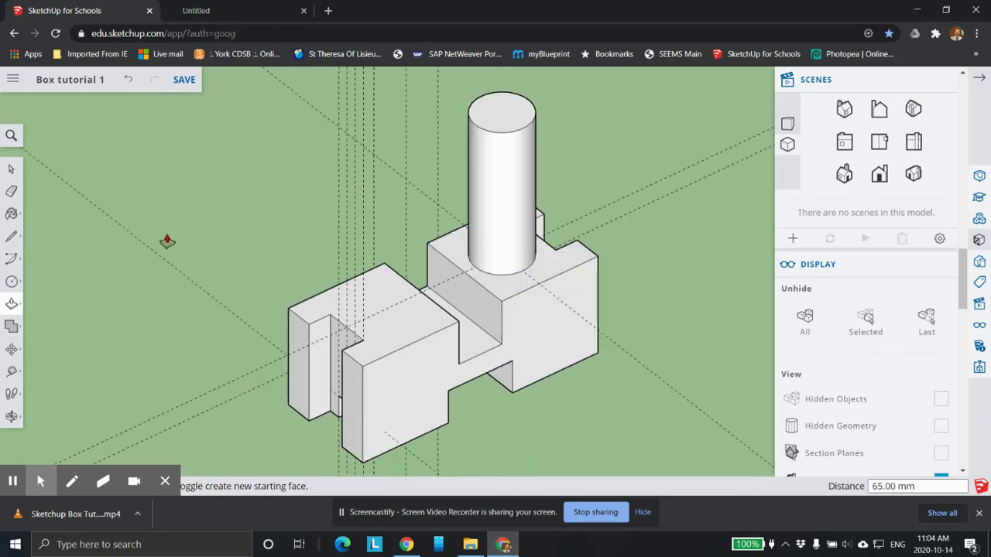
Step: Place two guides that cross at the centre of the cylinder's top face
left_click(12, 282)
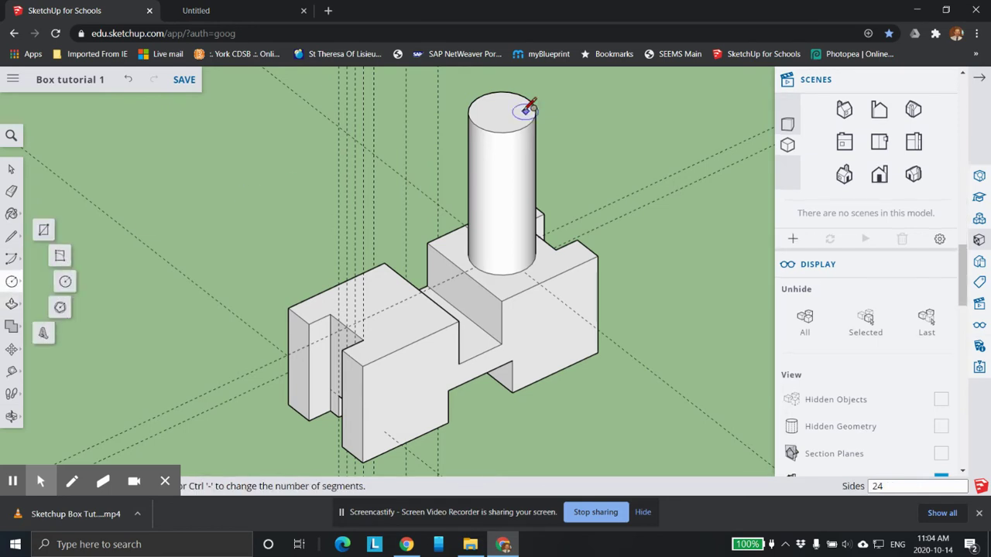
middle_click_drag(508, 104, 477, 157)
left_click(21, 370)
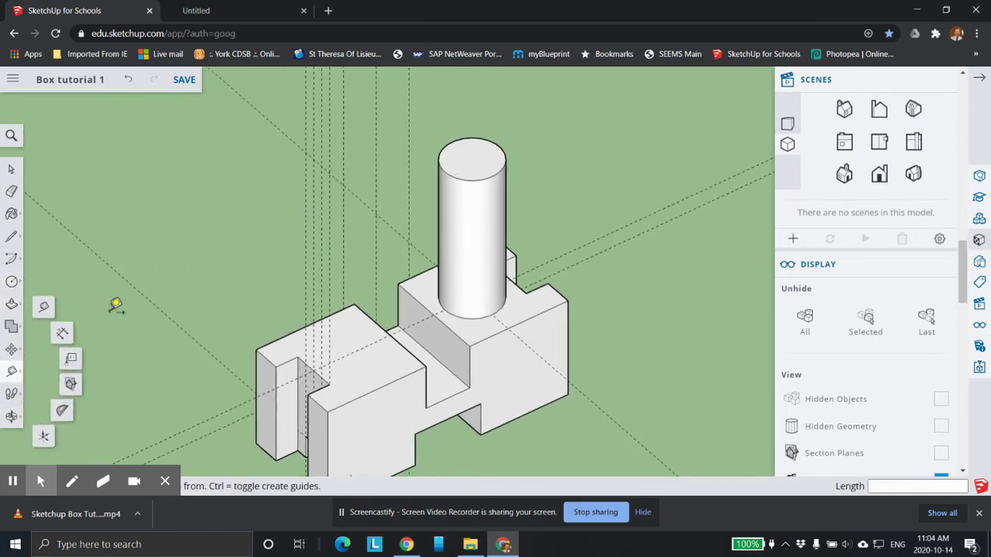
left_click(455, 141)
left_click(453, 170)
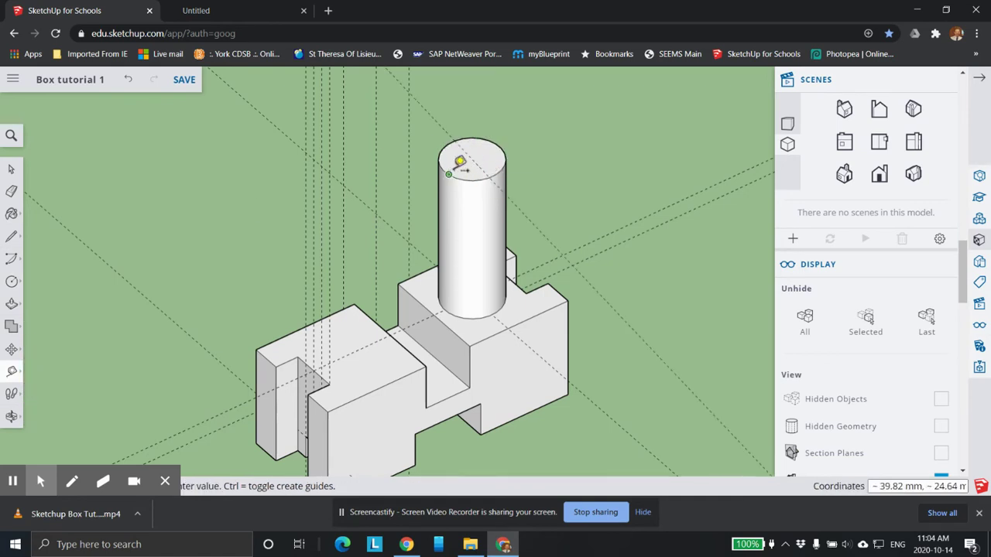
left_click(501, 133)
scroll(503, 137, "up", 2)
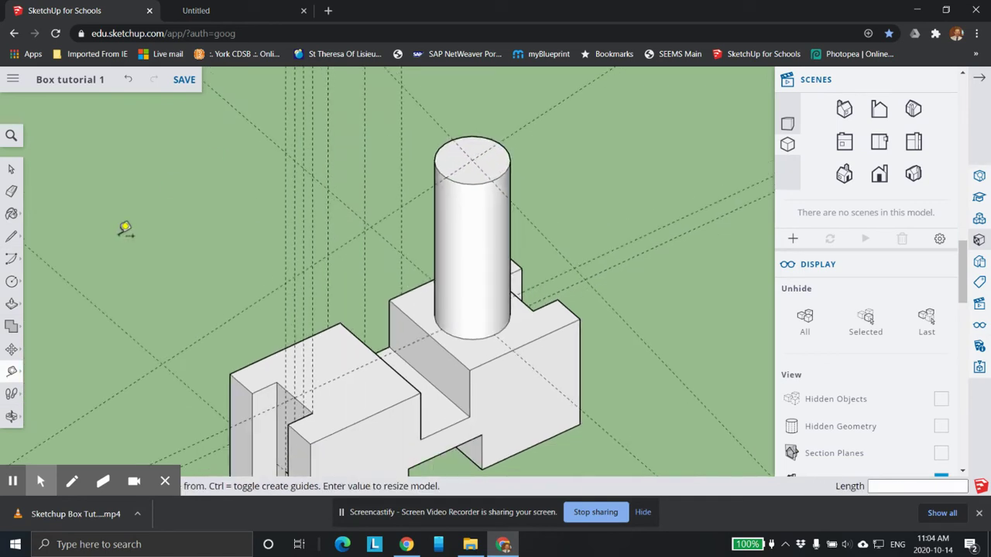
left_click(12, 282)
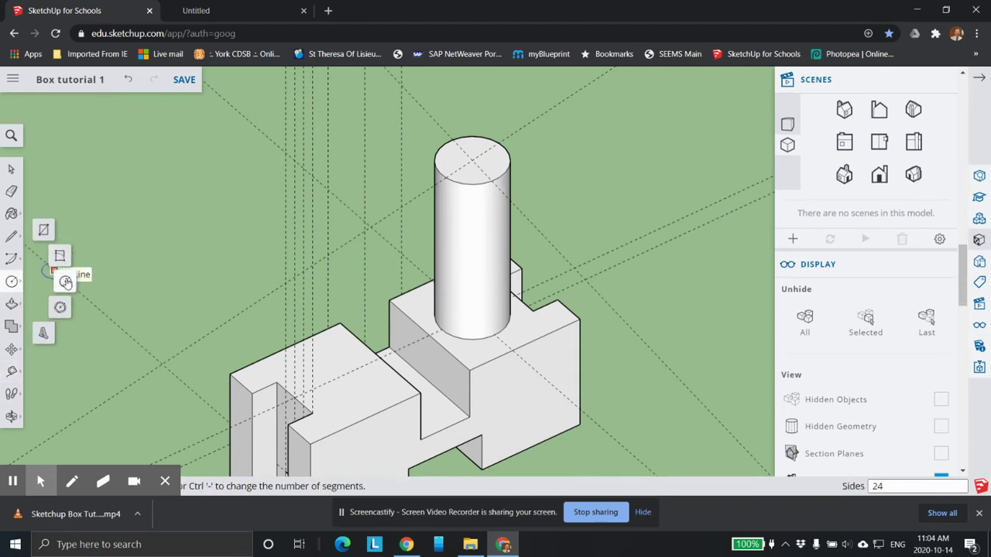
left_click(472, 159)
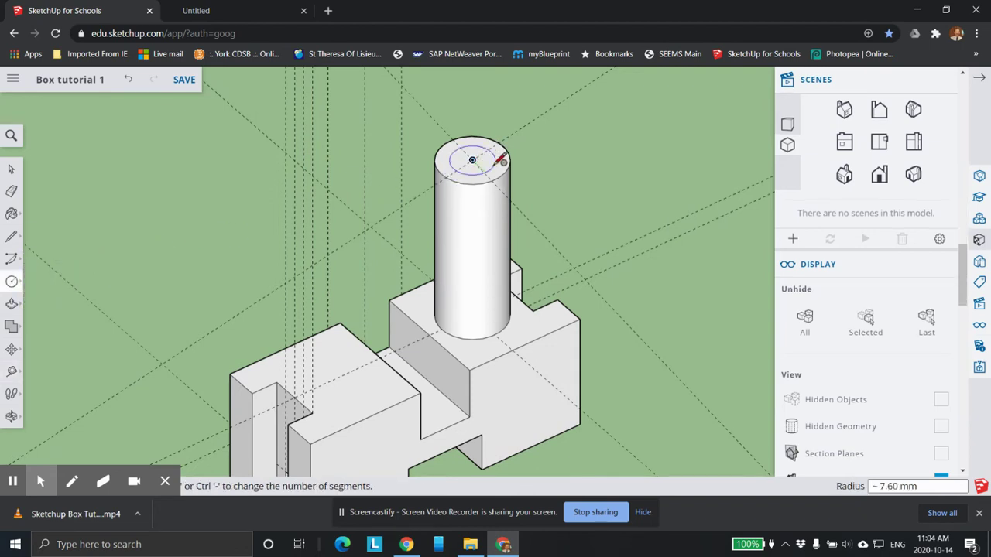
key("Return")
scroll(507, 199, "down", 2)
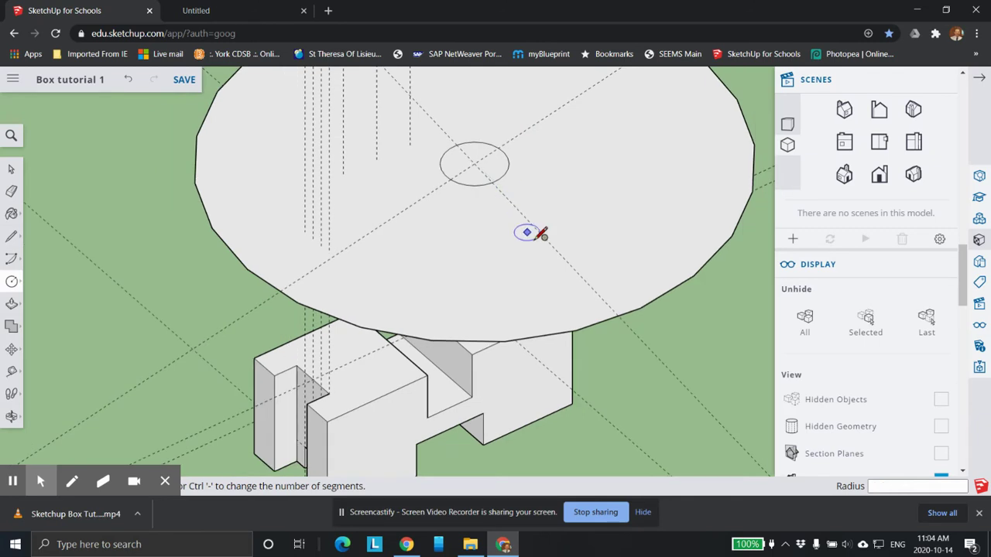
scroll(615, 287, "up", 2)
left_click(132, 80)
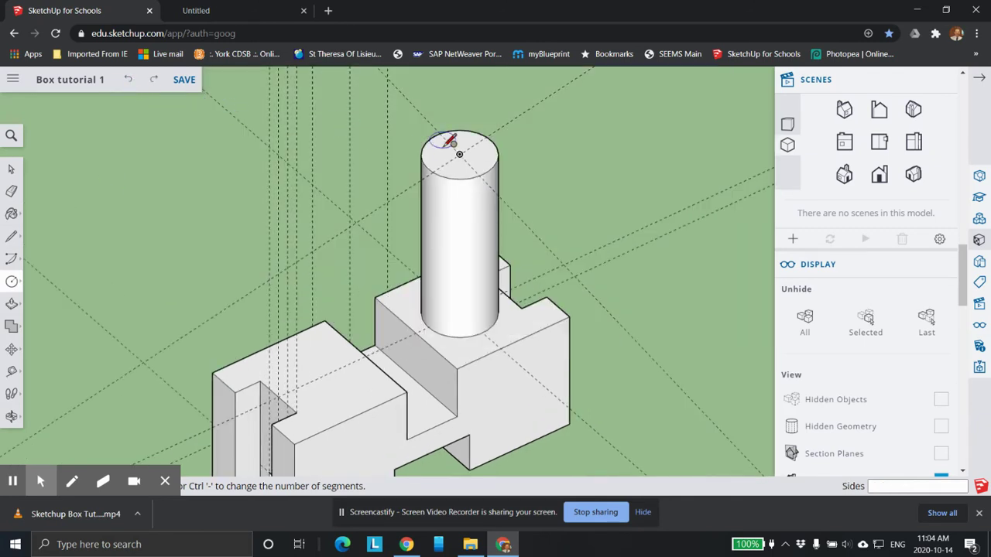
Step: Draw a circle with a 5 mm radius at the centre of the cylinder's top face
left_click(459, 154)
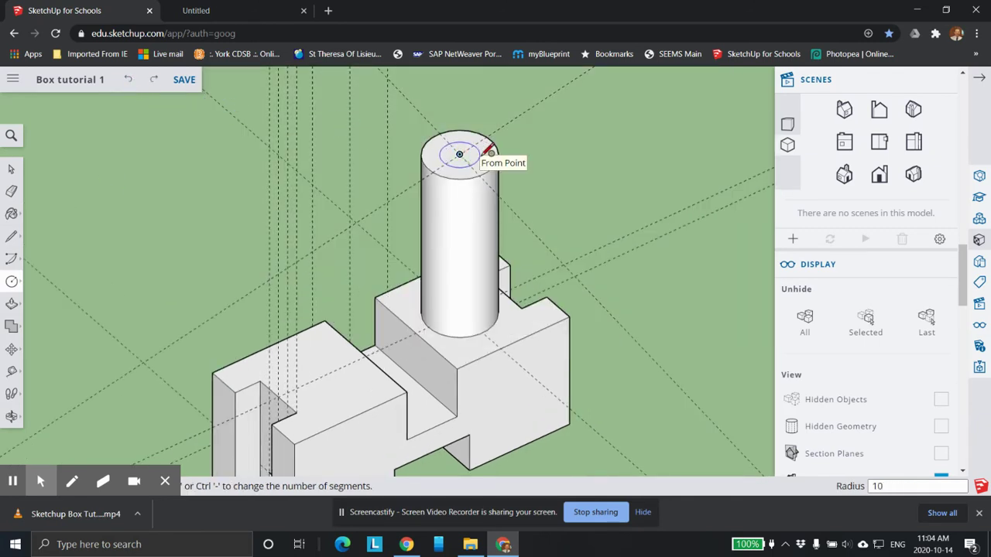
left_click(489, 149)
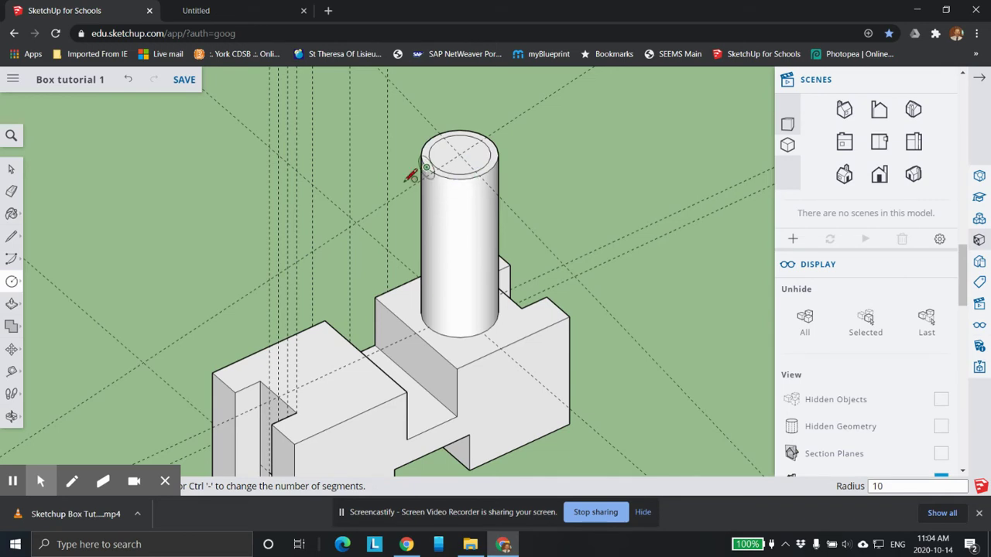
left_click(464, 152)
key("Return")
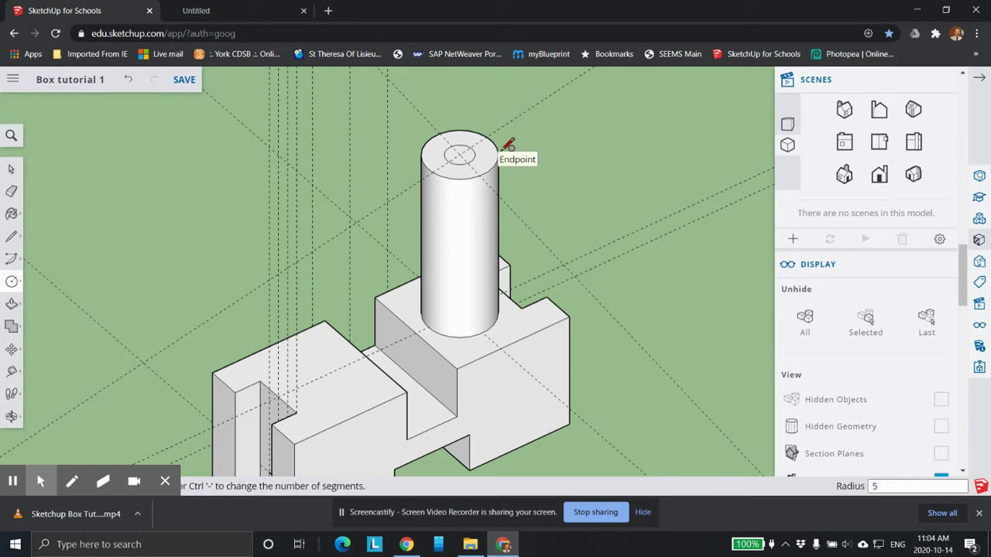
Step: Push the small circle down through the cylinder and the block beneath it to cut a through hole
left_click(14, 305)
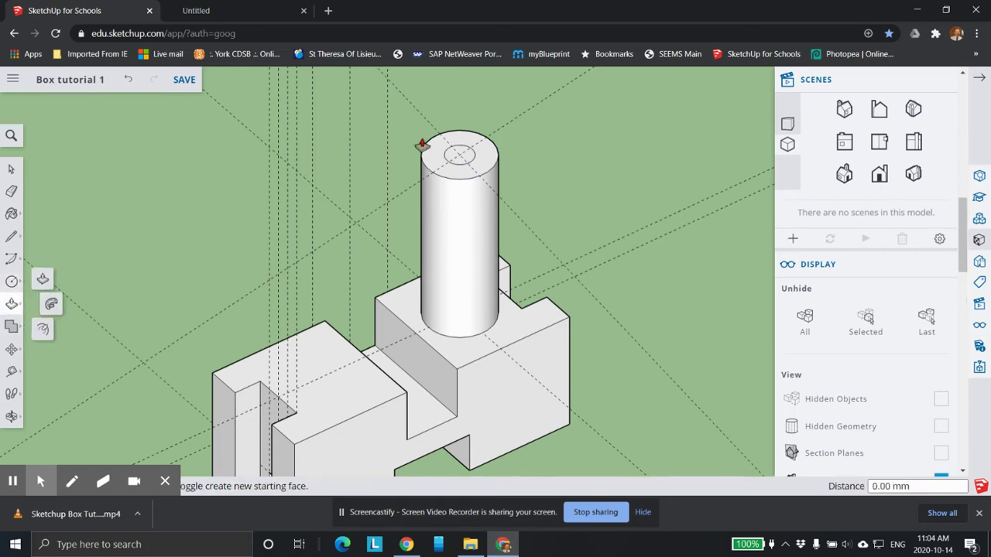
left_click(460, 155)
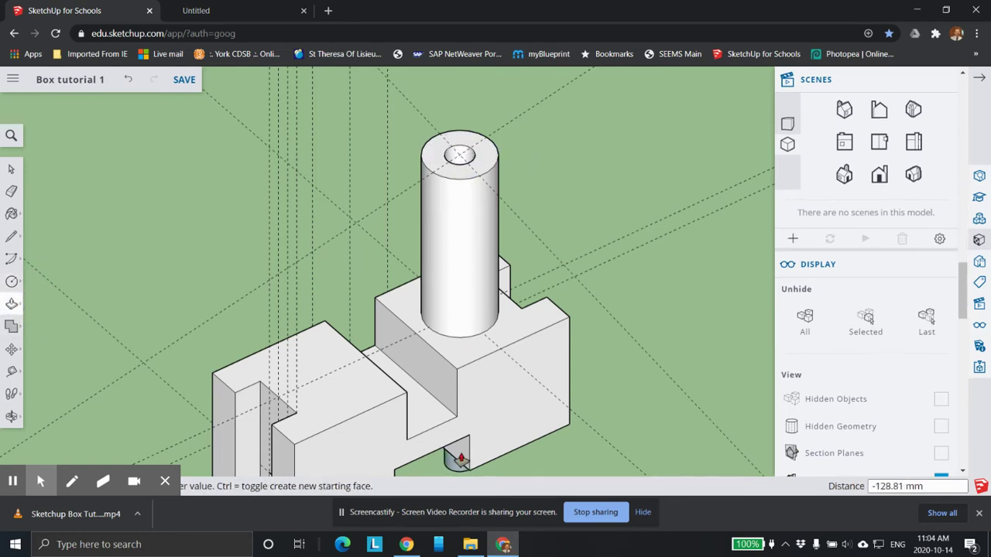
middle_click_drag(442, 380, 504, 449)
scroll(498, 448, "up", 2)
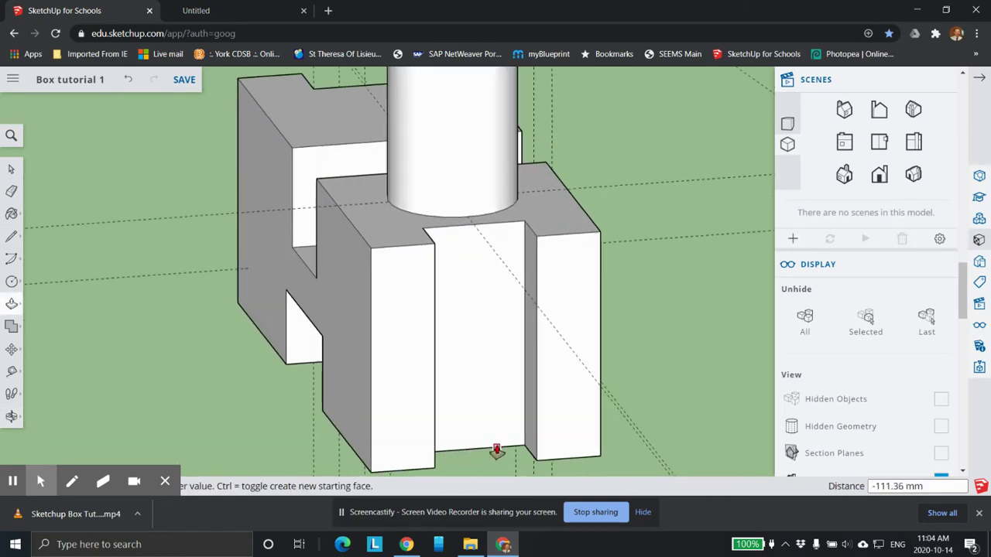
mouse_move(495, 442)
middle_mouse_down()
mouse_move(444, 198)
mouse_move(481, 89)
mouse_move(451, 155)
mouse_move(483, 155)
mouse_move(469, 274)
mouse_move(449, 294)
mouse_move(531, 266)
mouse_move(323, 211)
mouse_move(378, 263)
middle_mouse_up()
mouse_move(438, 281)
middle_mouse_down()
mouse_move(420, 166)
mouse_move(431, 216)
mouse_move(360, 353)
mouse_move(458, 219)
mouse_move(388, 452)
mouse_move(433, 367)
mouse_move(518, 287)
mouse_move(343, 206)
middle_mouse_up()
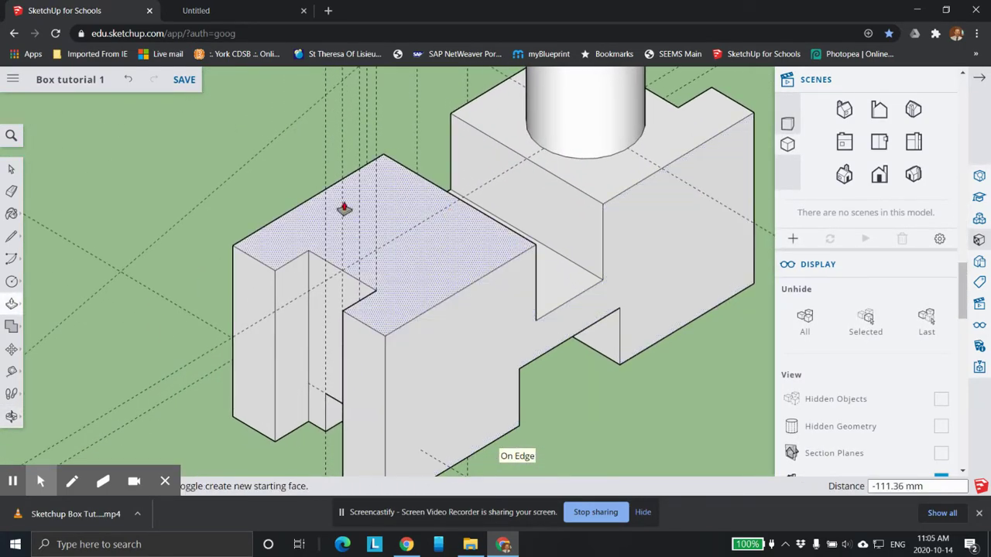
Step: Delete all guides from the model
scroll(939, 447, "down", 3)
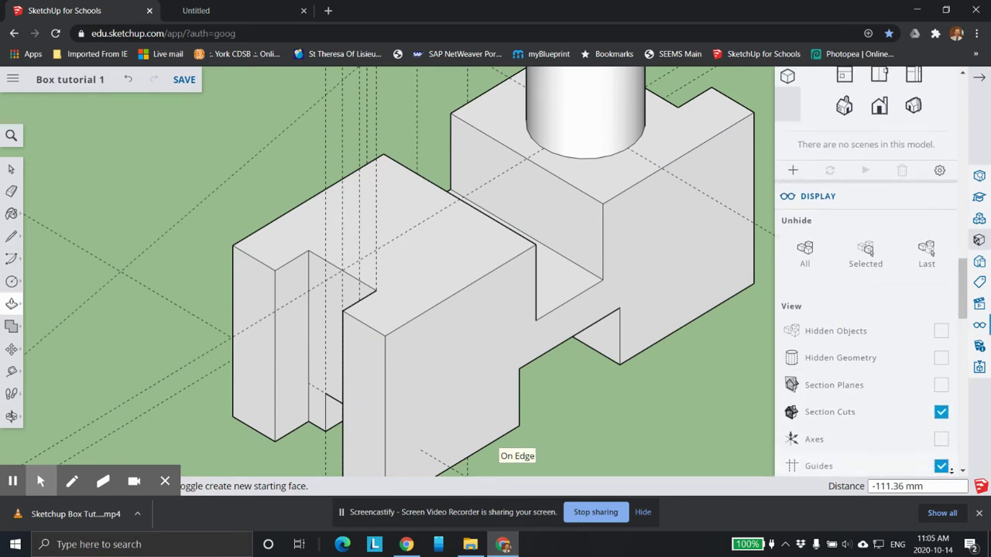
scroll(863, 463, "down", 1)
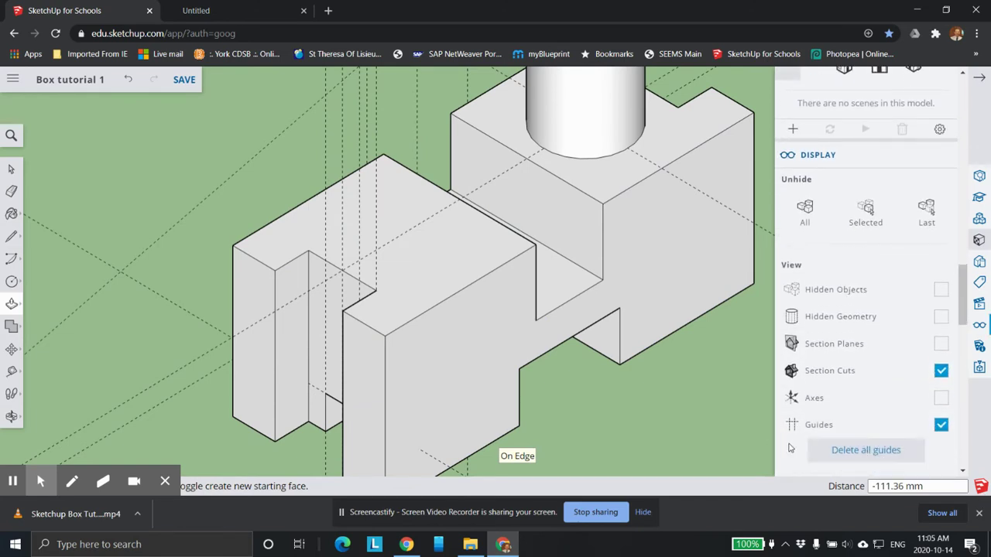
left_click(835, 452)
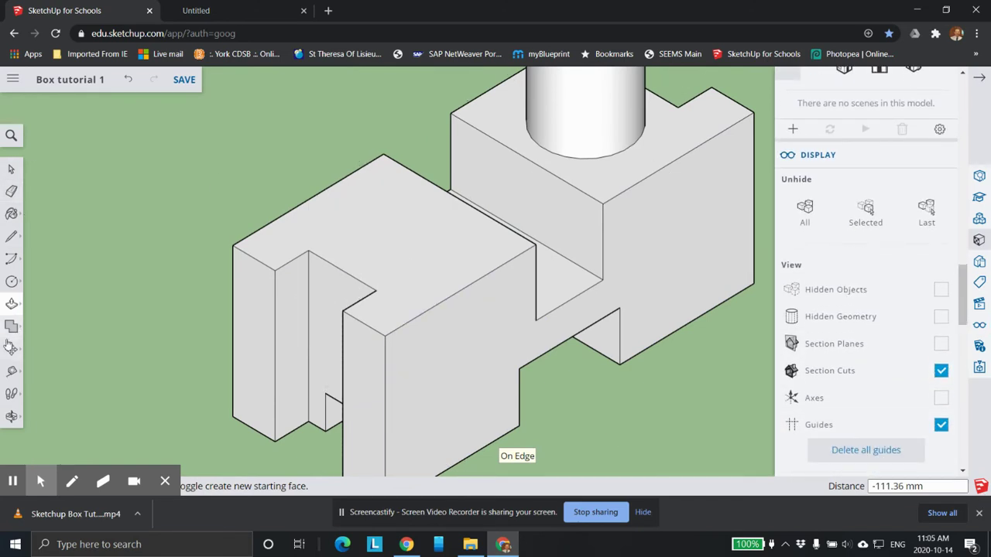
Step: Place two crossing guides on the near section's top face, one 22.5 mm from its long outer edge and one parallel to its cross-slot edge
left_click(11, 374)
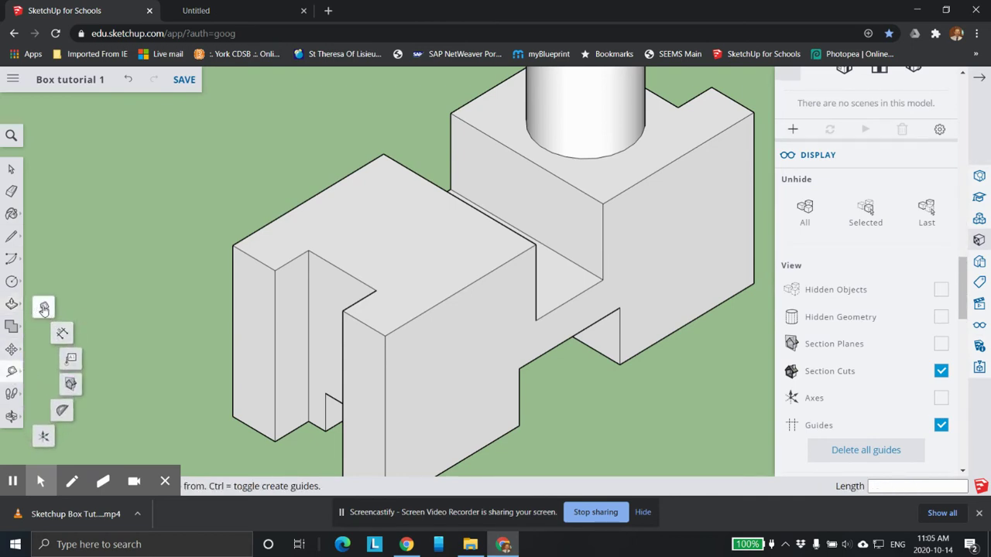
left_click(41, 307)
left_click(321, 191)
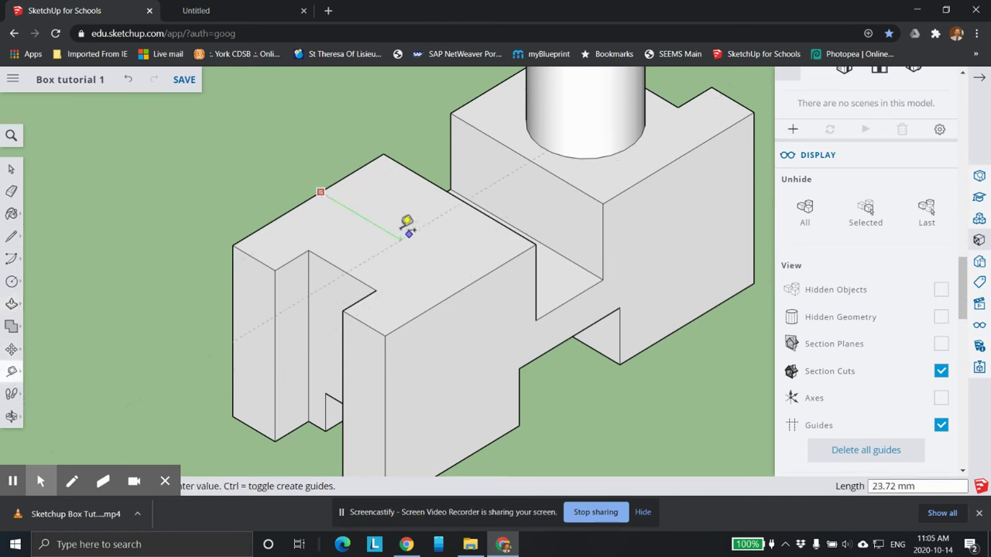
type("22.5")
key("Return")
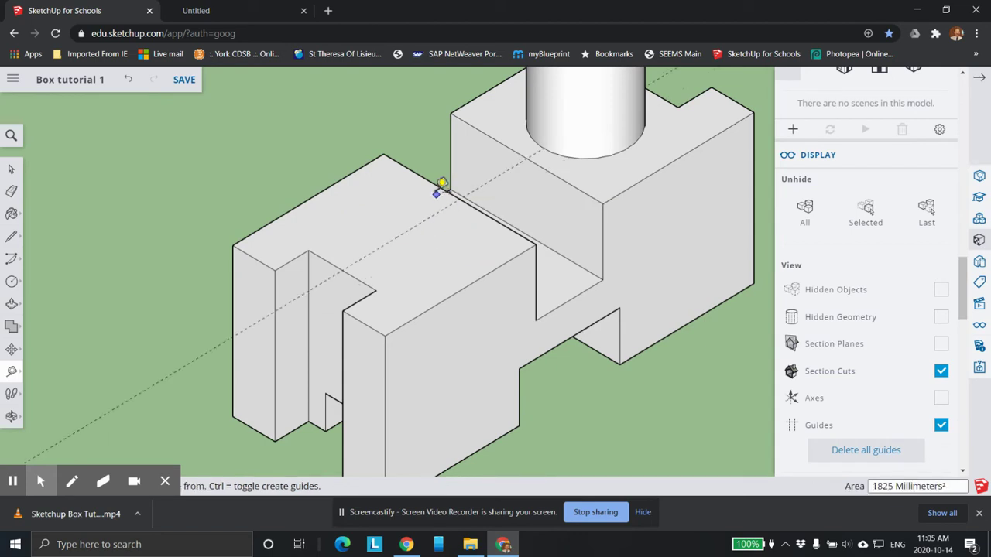
left_click(437, 183)
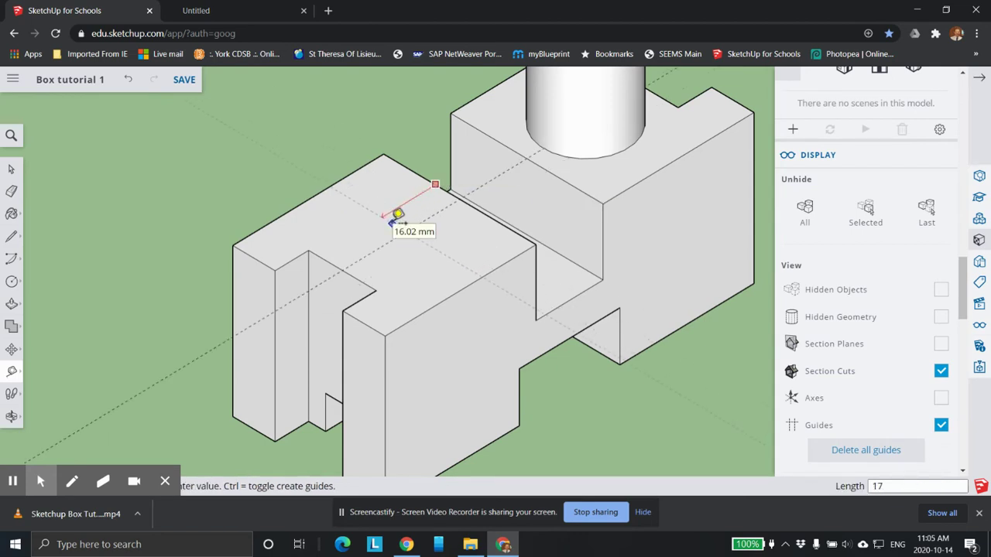
left_click(397, 214)
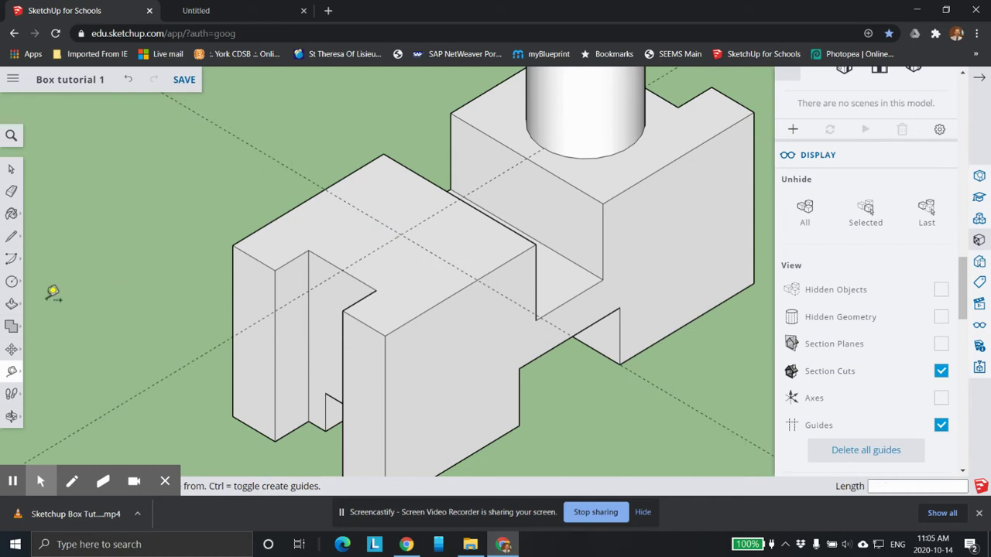
Step: Draw a circle with a 12.5 mm radius where the two guides cross on the near section's top face
left_click(12, 282)
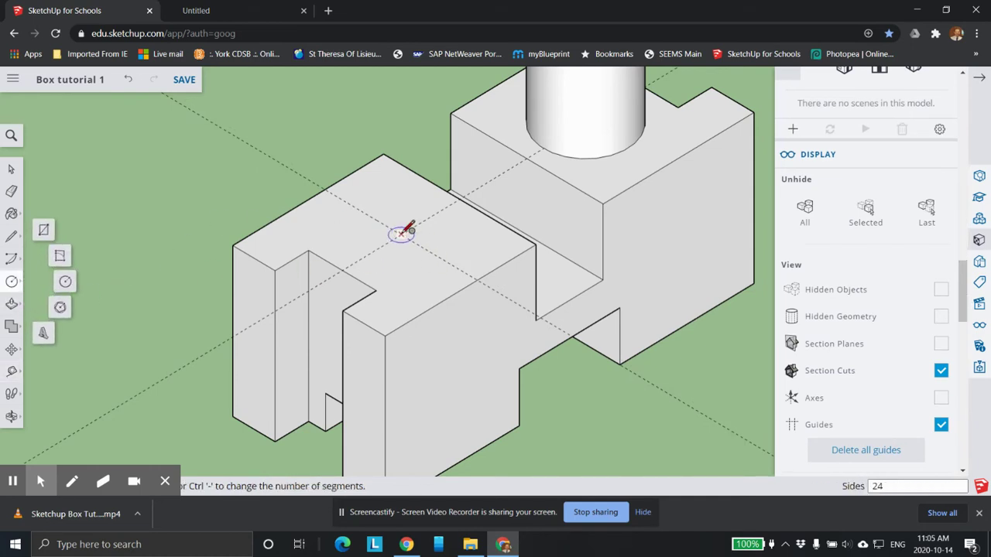
left_click(401, 233)
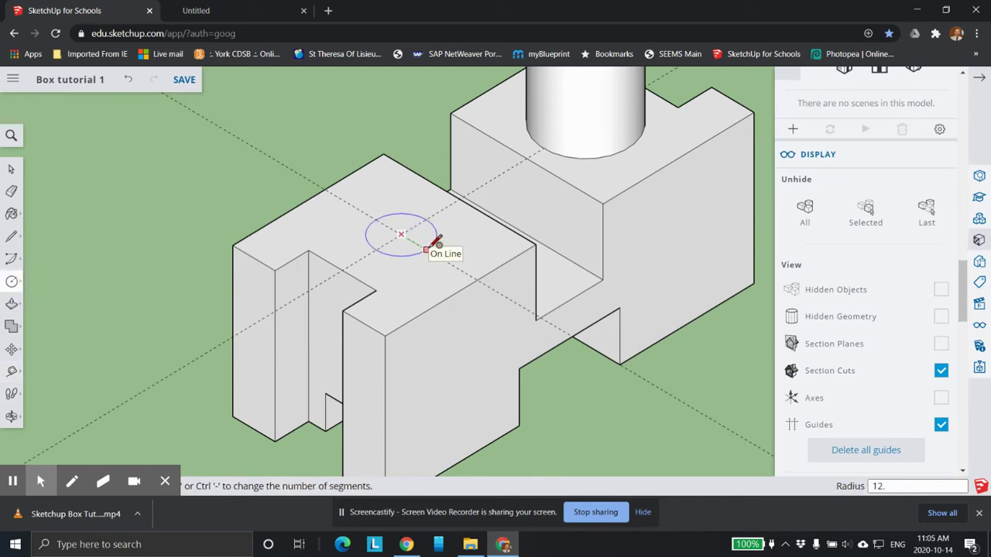
key("Return")
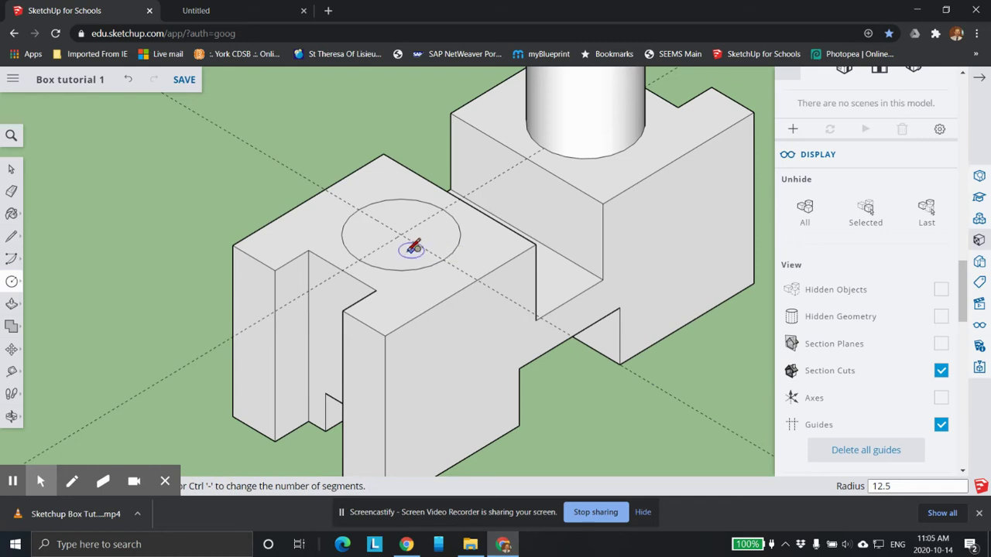
Step: Push the 12.5 mm radius circle down 45 mm to the block's bottom edge
left_click(12, 306)
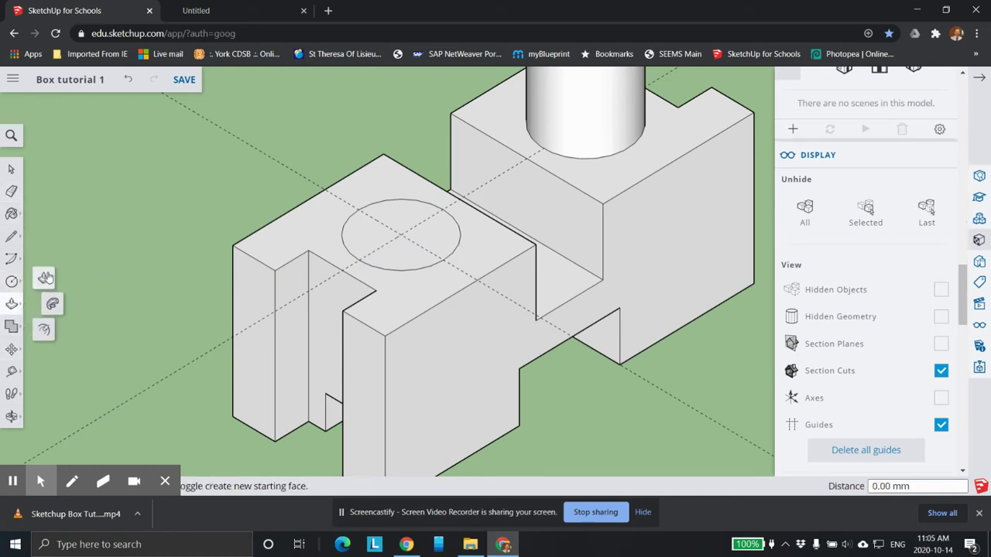
left_click(380, 232)
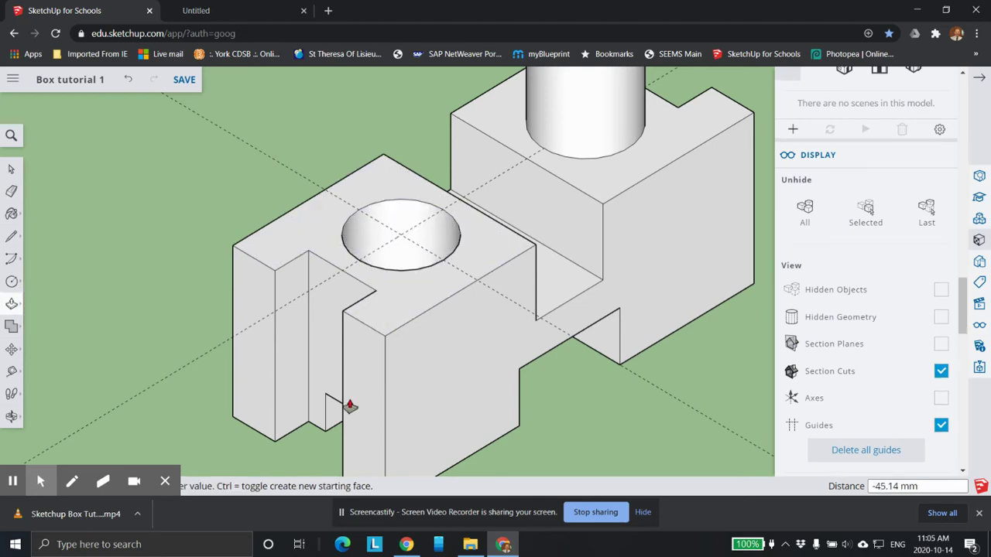
left_click(335, 428)
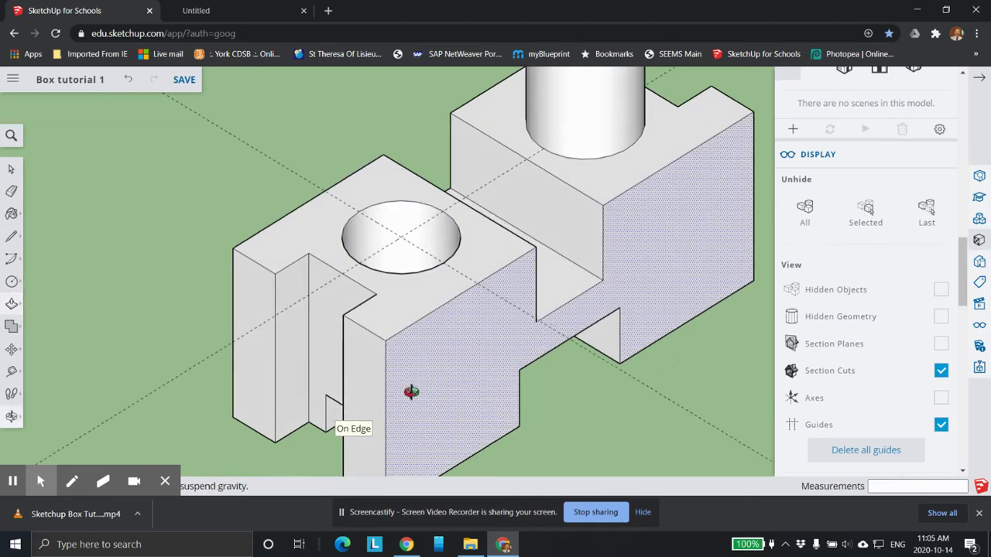
Step: Push the segments of the circle on the block's underside in 10 mm, level with the slot beside them
mouse_move(480, 328)
middle_mouse_down()
mouse_move(469, 429)
mouse_move(471, 405)
mouse_move(449, 381)
mouse_move(400, 278)
mouse_move(449, 365)
mouse_move(434, 358)
mouse_move(432, 291)
mouse_move(493, 294)
mouse_move(522, 309)
mouse_move(504, 338)
mouse_move(522, 448)
mouse_move(537, 316)
mouse_move(457, 334)
mouse_move(643, 174)
mouse_move(555, 224)
mouse_move(539, 250)
mouse_move(437, 271)
mouse_move(404, 327)
middle_mouse_up()
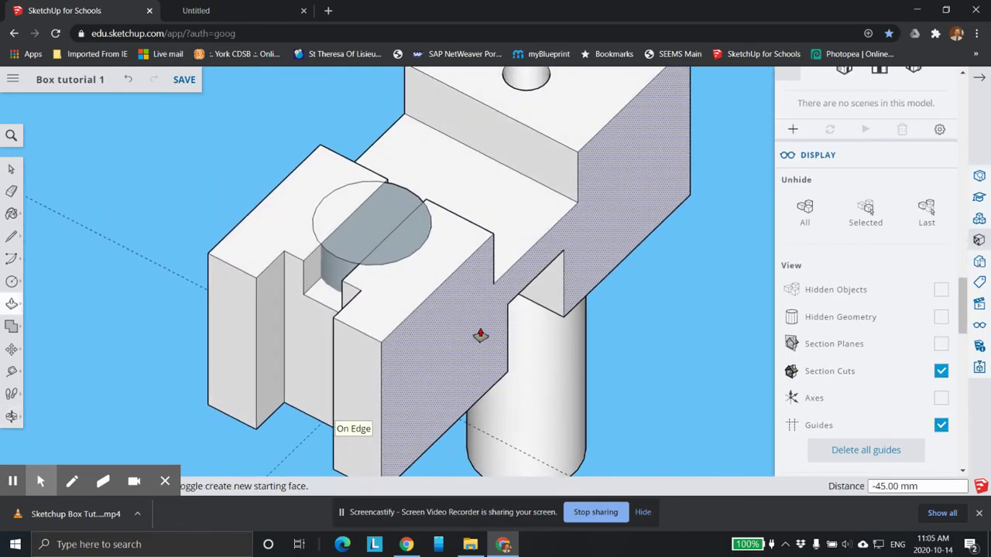
scroll(445, 281, "up", 3)
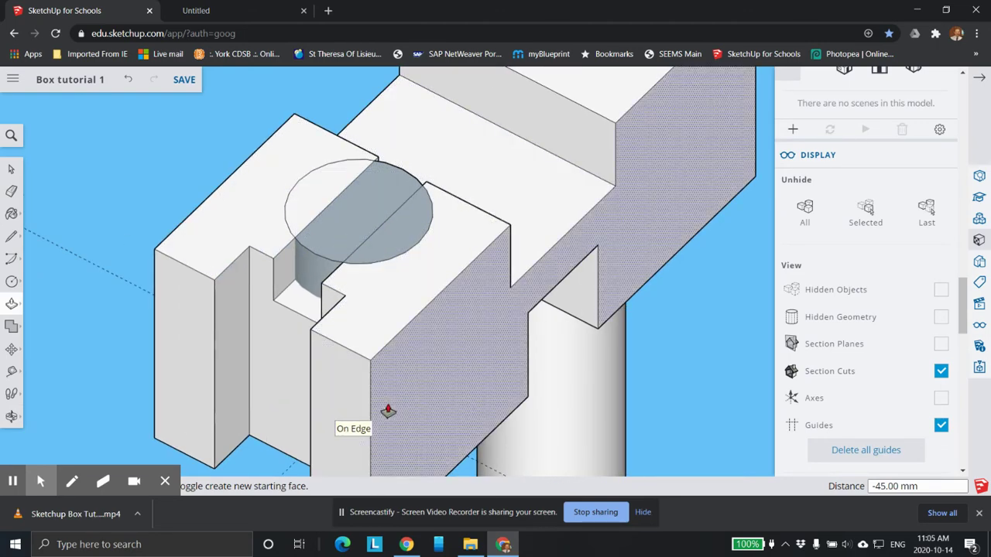
left_click(12, 305)
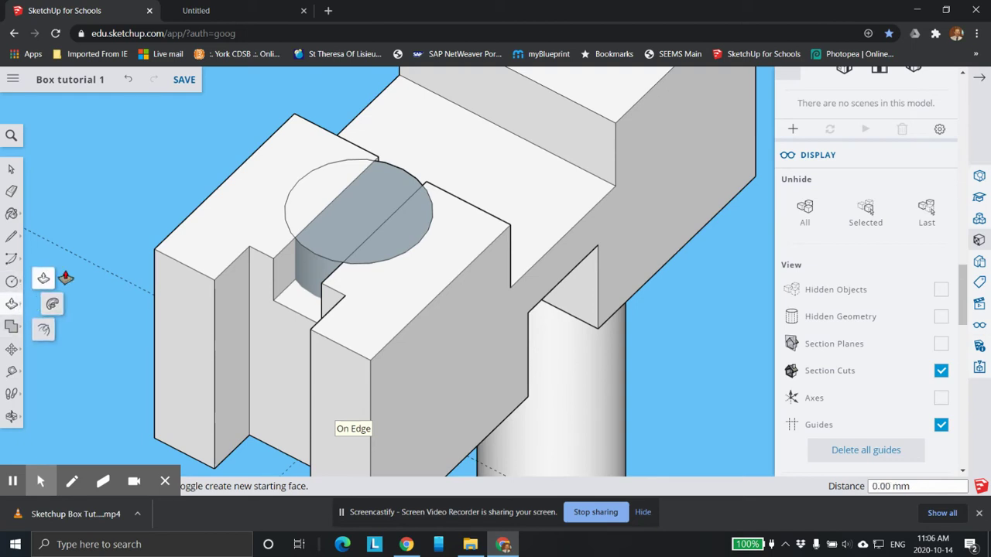
left_click(320, 197)
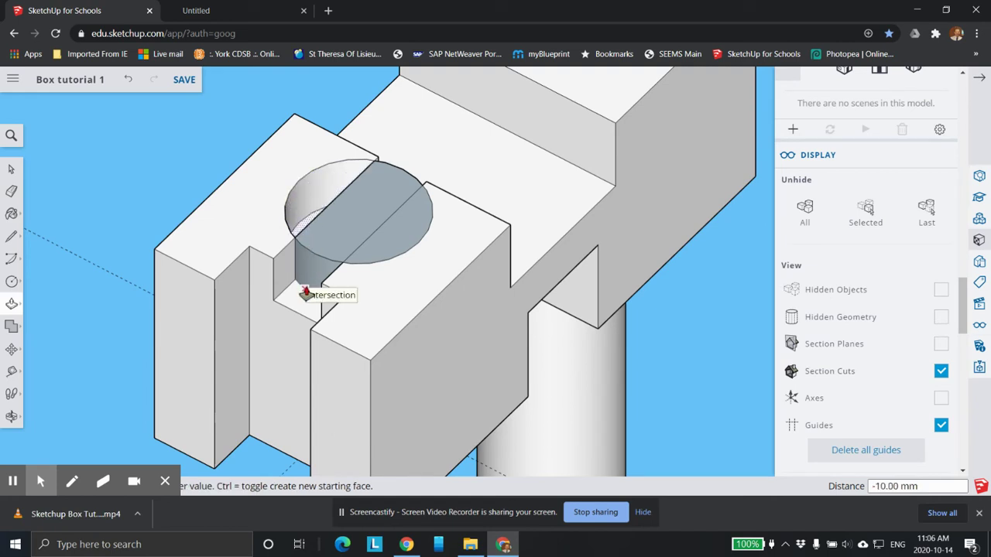
left_click(306, 293)
left_click(338, 232)
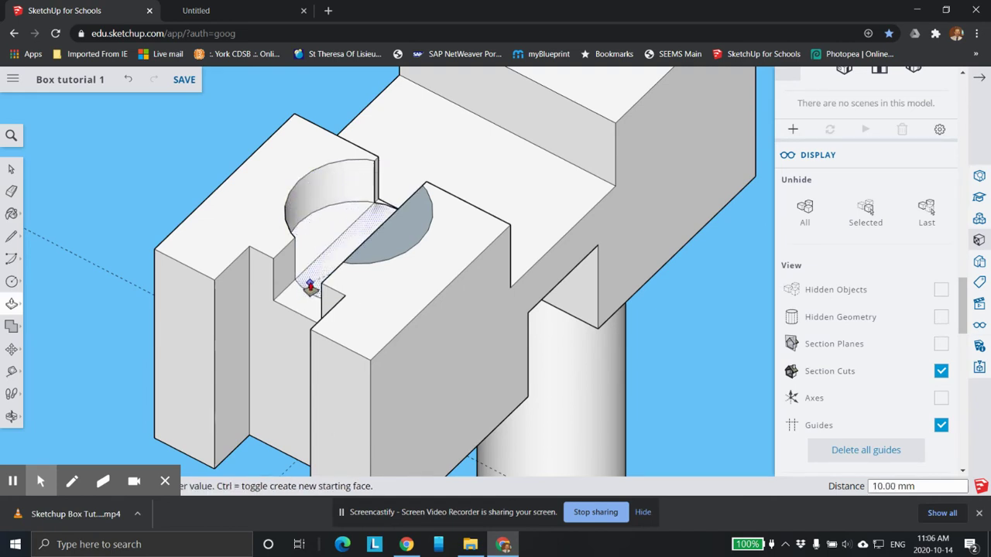
middle_click_drag(320, 272, 569, 281)
left_click(568, 281)
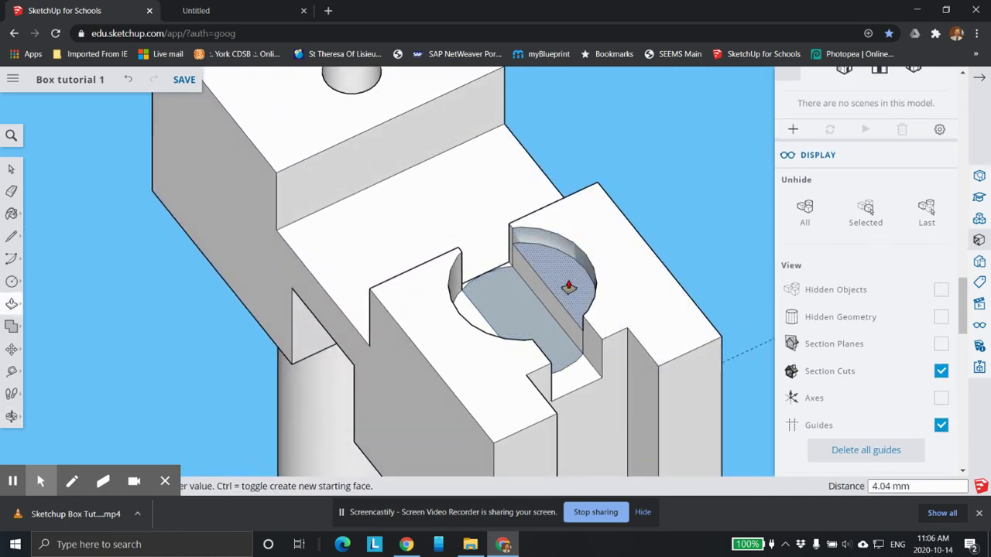
Step: Erase the dividing edges and leftover face that close off the large hole on the block's underside
middle_click_drag(570, 325, 116, 232)
left_click(13, 191)
mouse_move(168, 268)
middle_mouse_down()
mouse_move(248, 274)
mouse_move(314, 315)
mouse_move(323, 287)
mouse_move(366, 285)
mouse_move(365, 268)
middle_mouse_up()
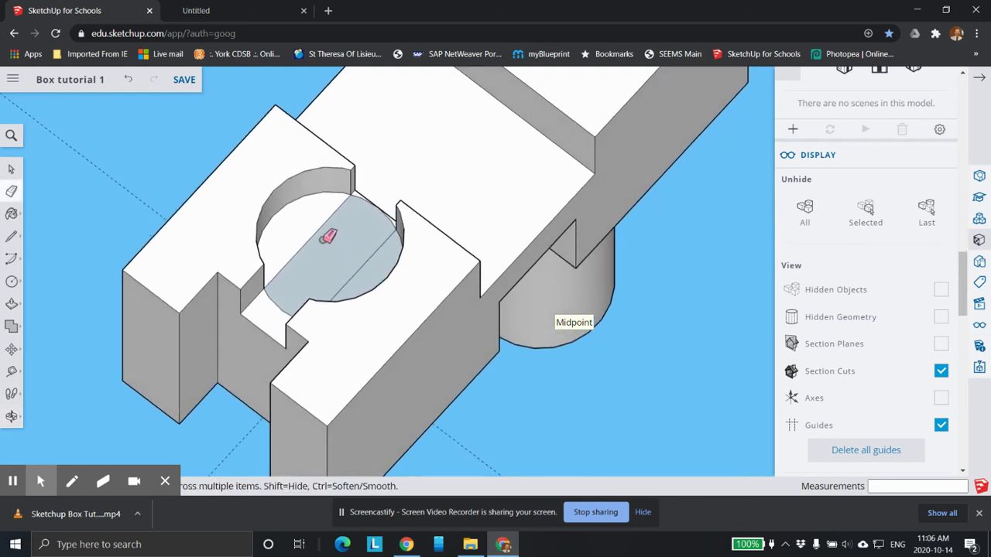
middle_click_drag(329, 240, 274, 360)
mouse_move(380, 328)
middle_mouse_down()
mouse_move(316, 315)
mouse_move(277, 274)
middle_mouse_up()
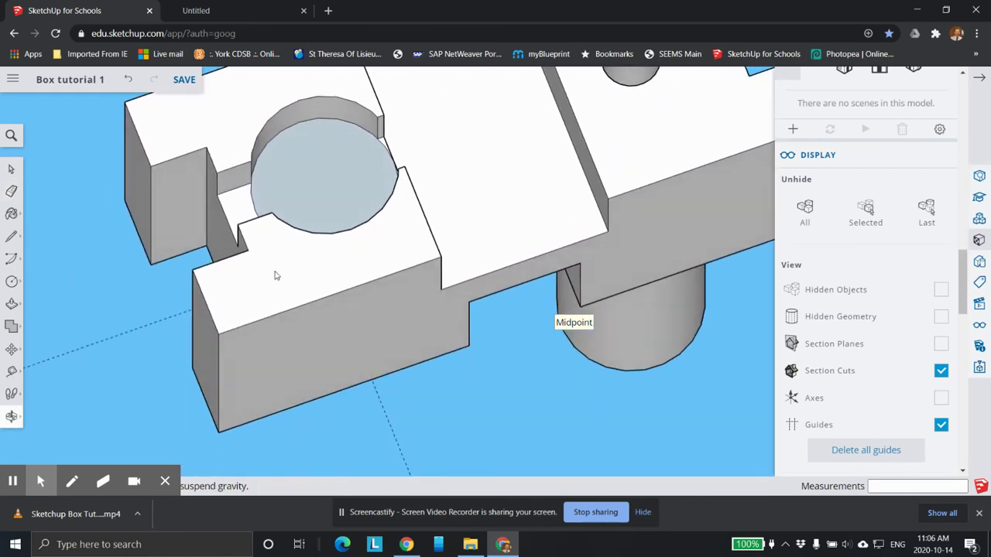
mouse_move(310, 129)
middle_mouse_down()
mouse_move(343, 235)
mouse_move(396, 294)
mouse_move(372, 308)
mouse_move(438, 343)
mouse_move(338, 320)
mouse_move(390, 370)
mouse_move(345, 348)
mouse_move(327, 312)
mouse_move(347, 299)
mouse_move(329, 192)
mouse_move(427, 248)
mouse_move(276, 259)
mouse_move(299, 187)
mouse_move(367, 224)
mouse_move(369, 327)
mouse_move(351, 365)
middle_mouse_up()
mouse_move(345, 406)
middle_mouse_down()
mouse_move(310, 405)
mouse_move(298, 347)
mouse_move(318, 248)
mouse_move(348, 271)
middle_mouse_up()
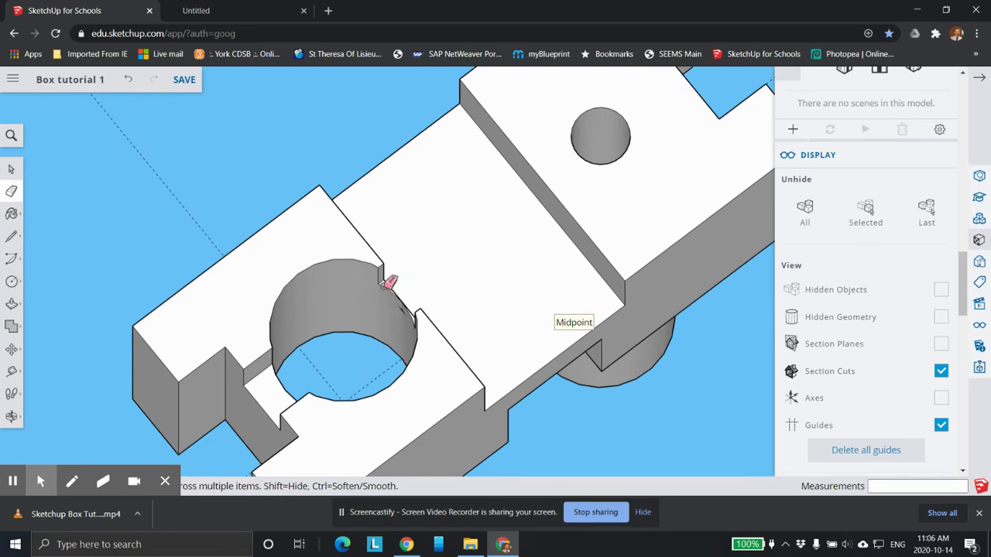
mouse_move(328, 317)
middle_mouse_down()
mouse_move(410, 258)
mouse_move(444, 253)
mouse_move(369, 295)
mouse_move(260, 303)
mouse_move(247, 334)
mouse_move(290, 325)
mouse_move(376, 276)
mouse_move(276, 221)
mouse_move(271, 166)
mouse_move(343, 239)
mouse_move(380, 349)
mouse_move(406, 283)
mouse_move(416, 289)
mouse_move(380, 281)
mouse_move(364, 342)
middle_mouse_up()
key("e")
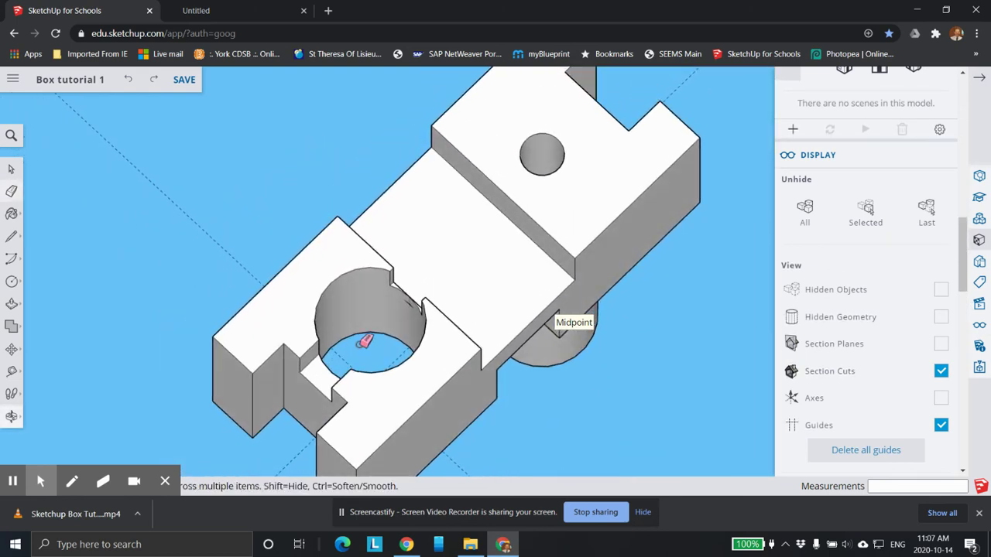
left_click(514, 212)
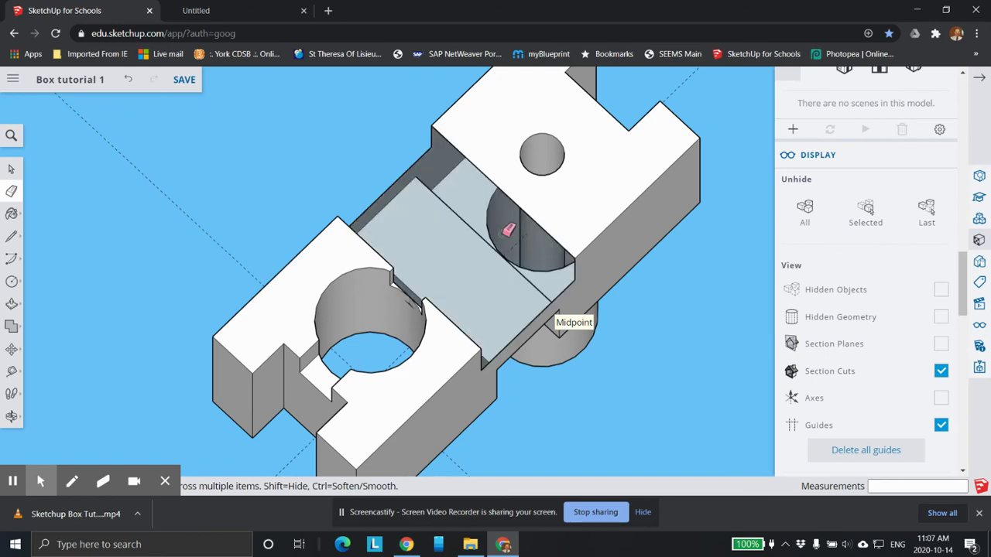
mouse_move(503, 240)
middle_mouse_down()
mouse_move(394, 146)
mouse_move(303, 171)
mouse_move(348, 216)
mouse_move(433, 215)
mouse_move(370, 228)
mouse_move(432, 281)
mouse_move(441, 317)
mouse_move(427, 274)
mouse_move(500, 303)
mouse_move(478, 284)
mouse_move(500, 196)
mouse_move(507, 329)
mouse_move(630, 233)
mouse_move(575, 258)
mouse_move(668, 214)
mouse_move(496, 354)
mouse_move(449, 317)
mouse_move(534, 288)
middle_mouse_up()
key("ctrl+z")
scroll(376, 281, "down", 3)
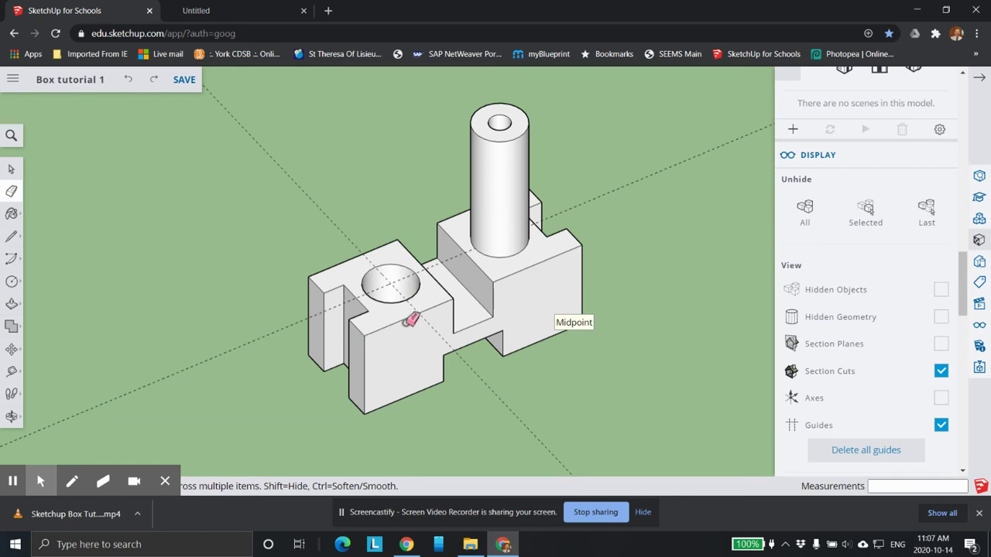
scroll(416, 272, "up", 1)
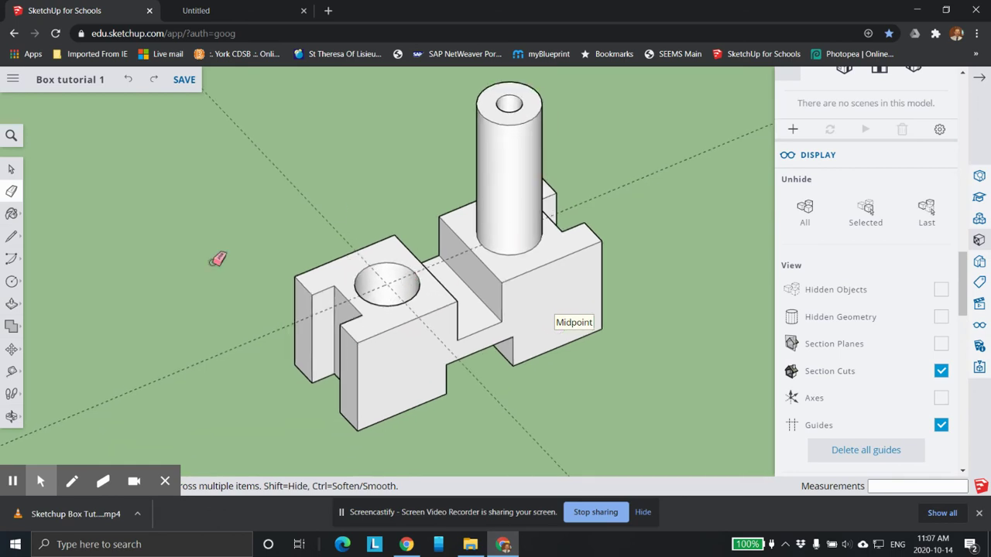